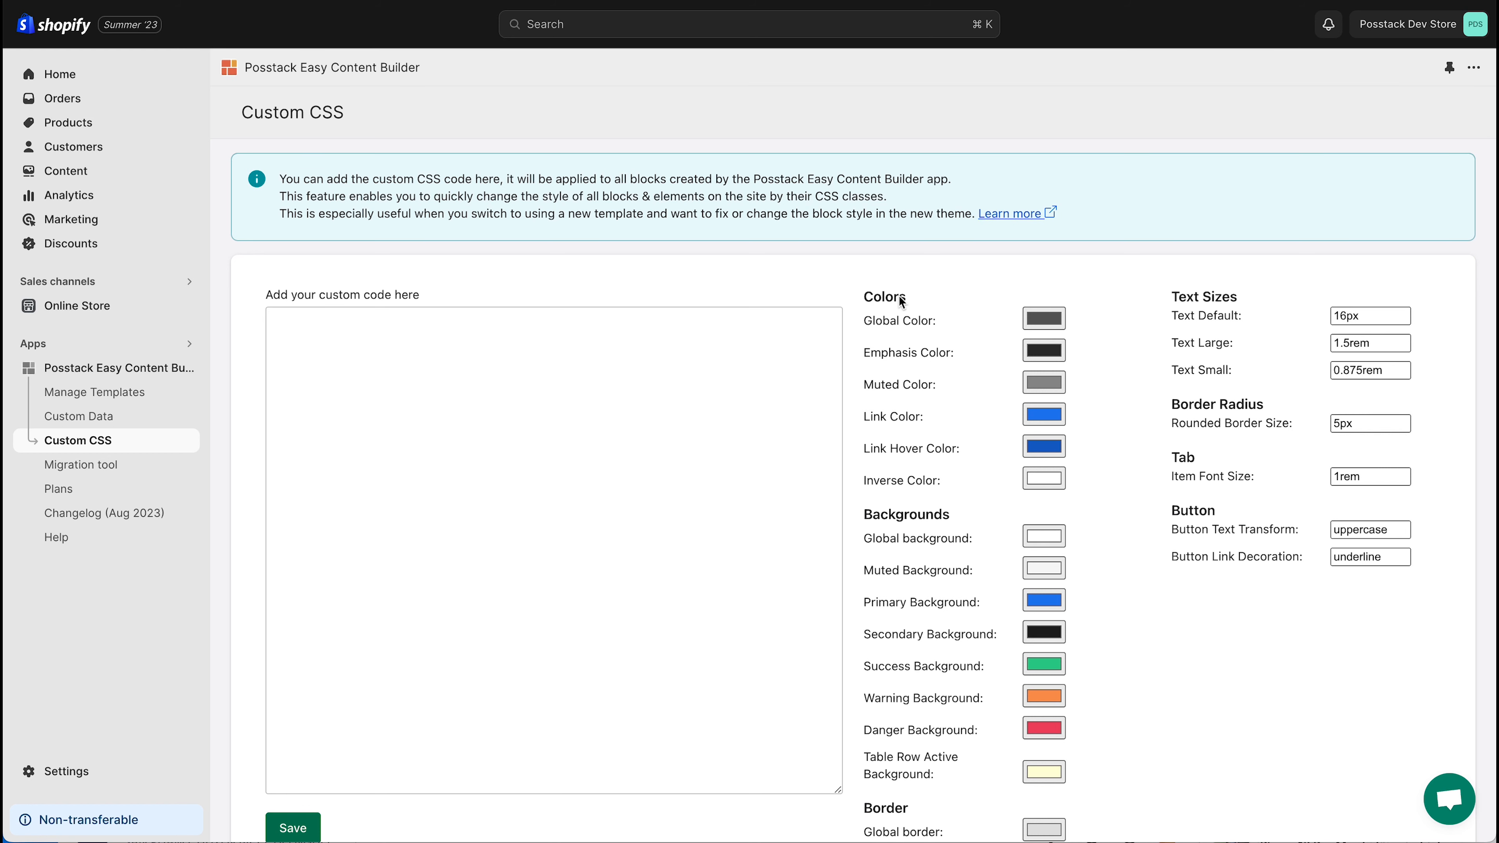
- Review the Custom CSS style options, and compare the store theme's colours with the image-with-text cards in the theme editor's product page preview
scroll(912, 684, "down", 3)
scroll(928, 677, "up", 3)
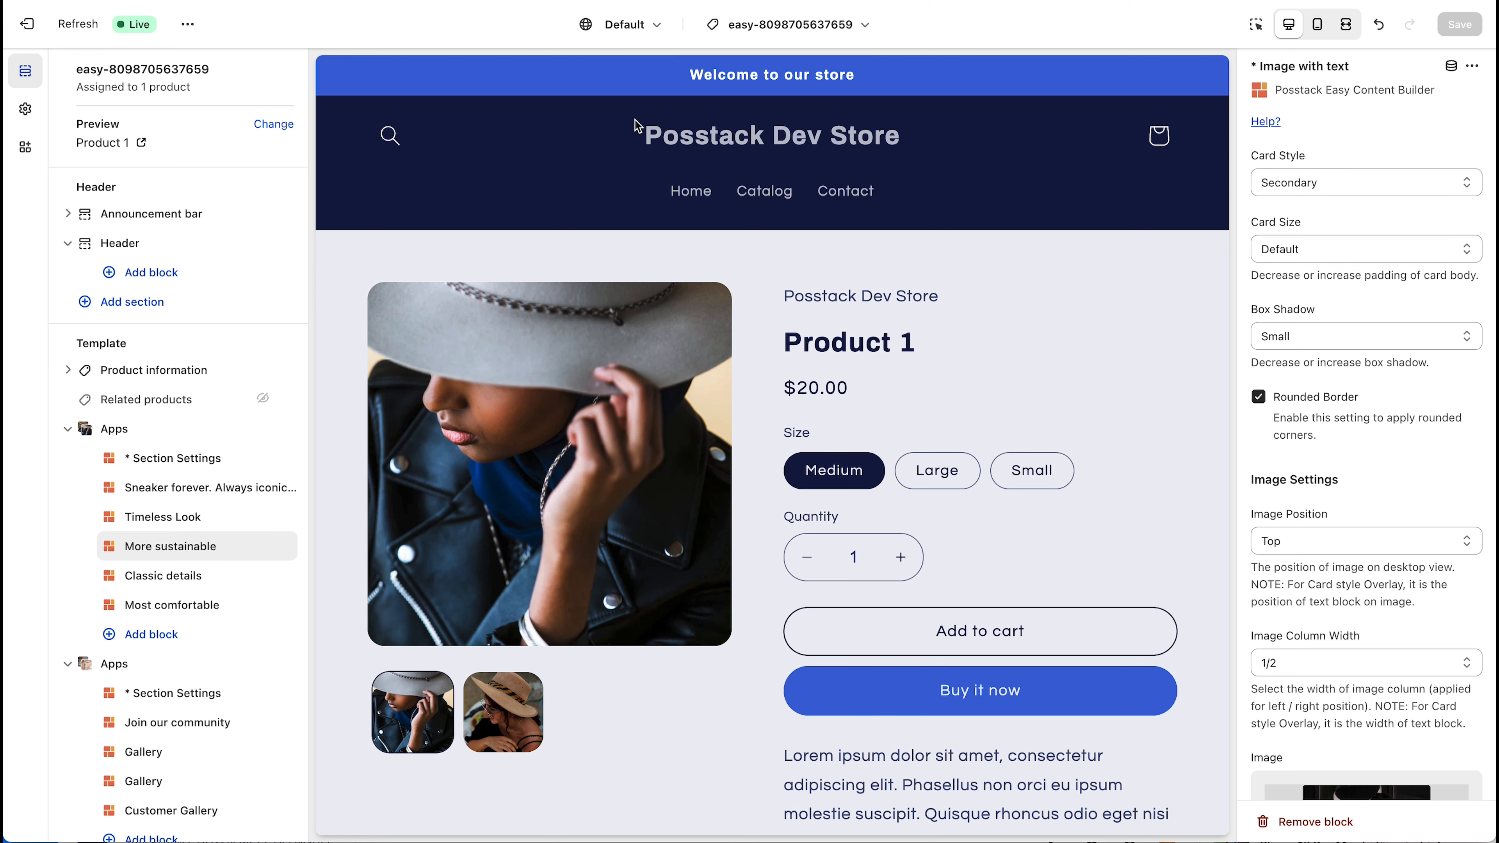
scroll(658, 195, "down", 15)
scroll(658, 194, "down", 10)
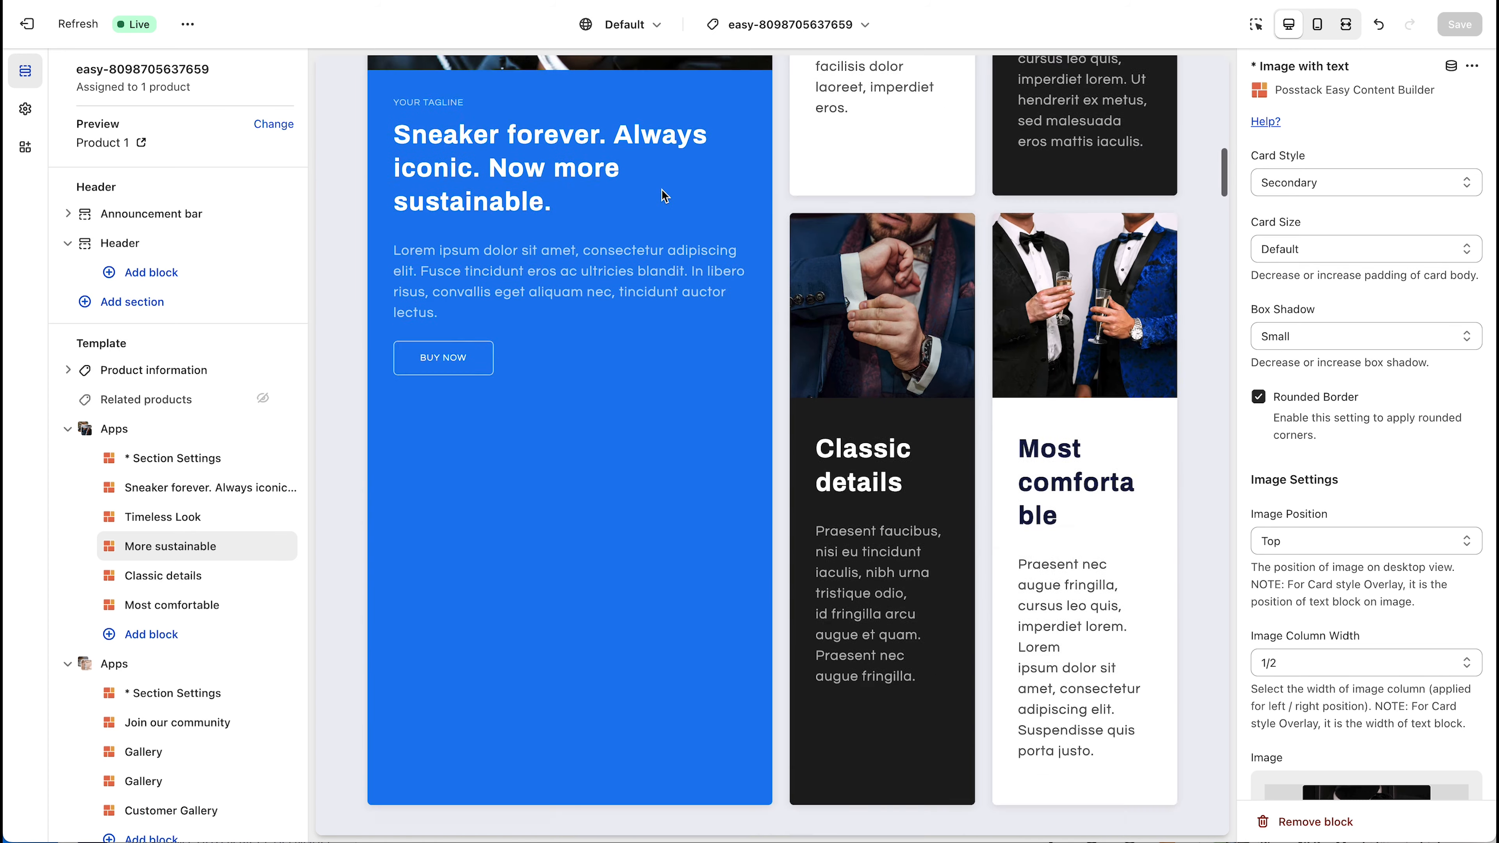
scroll(661, 195, "up", 20)
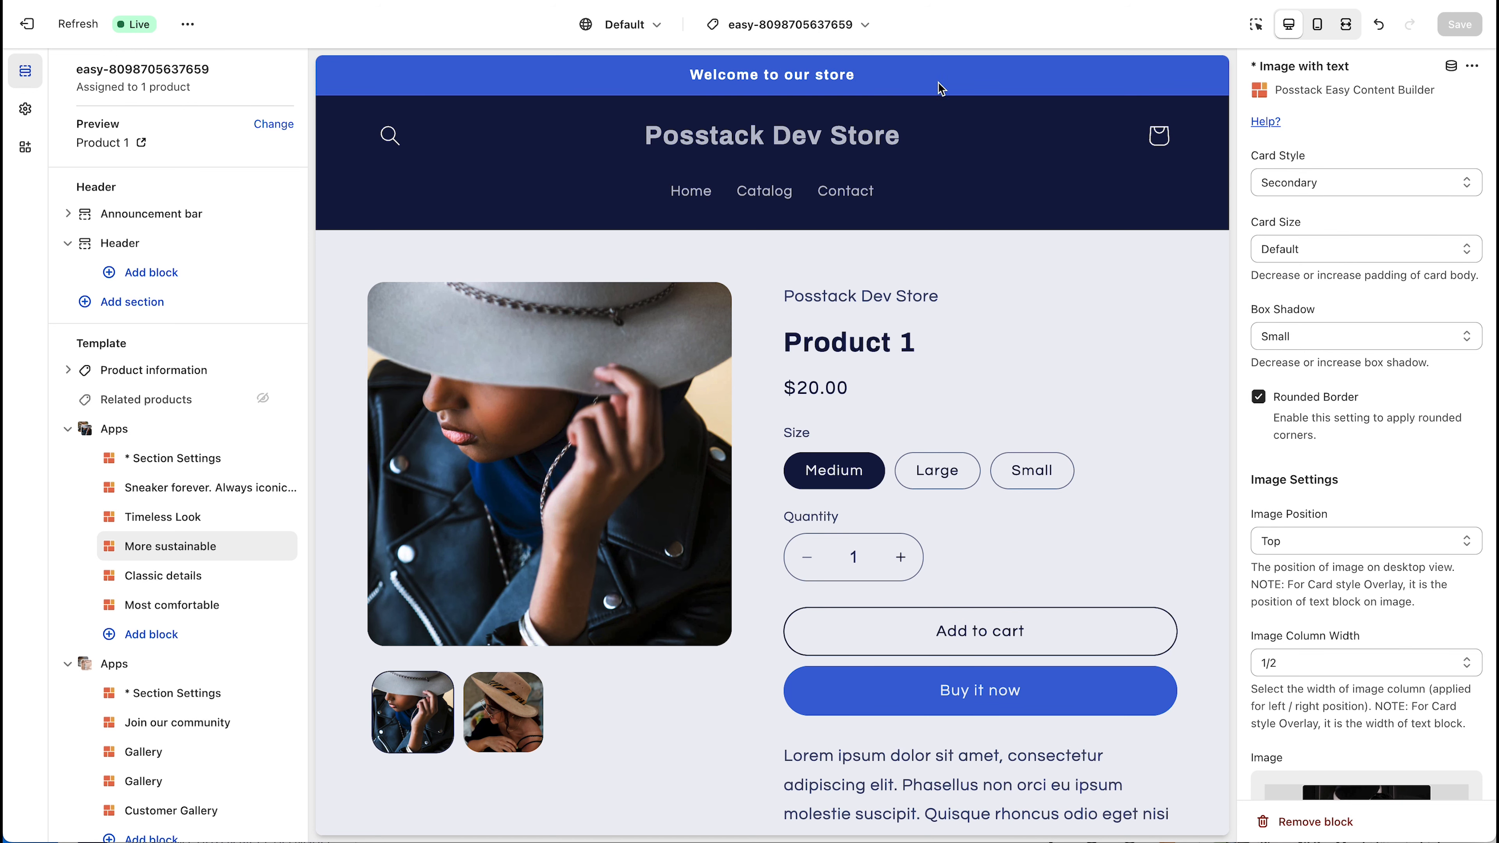
scroll(1039, 302, "down", 3)
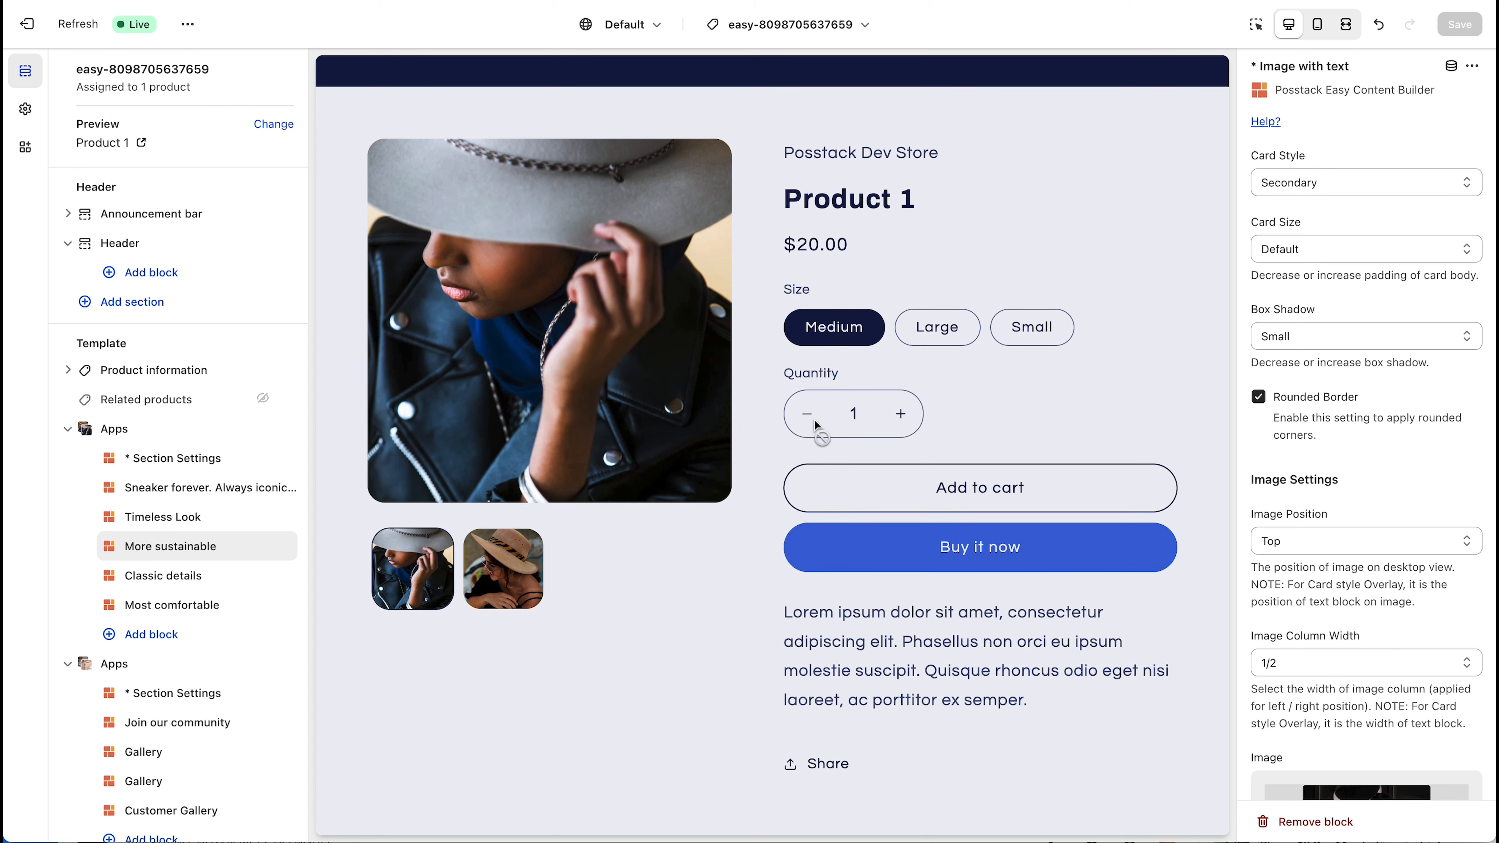
scroll(936, 422, "down", 2)
scroll(938, 421, "down", 5)
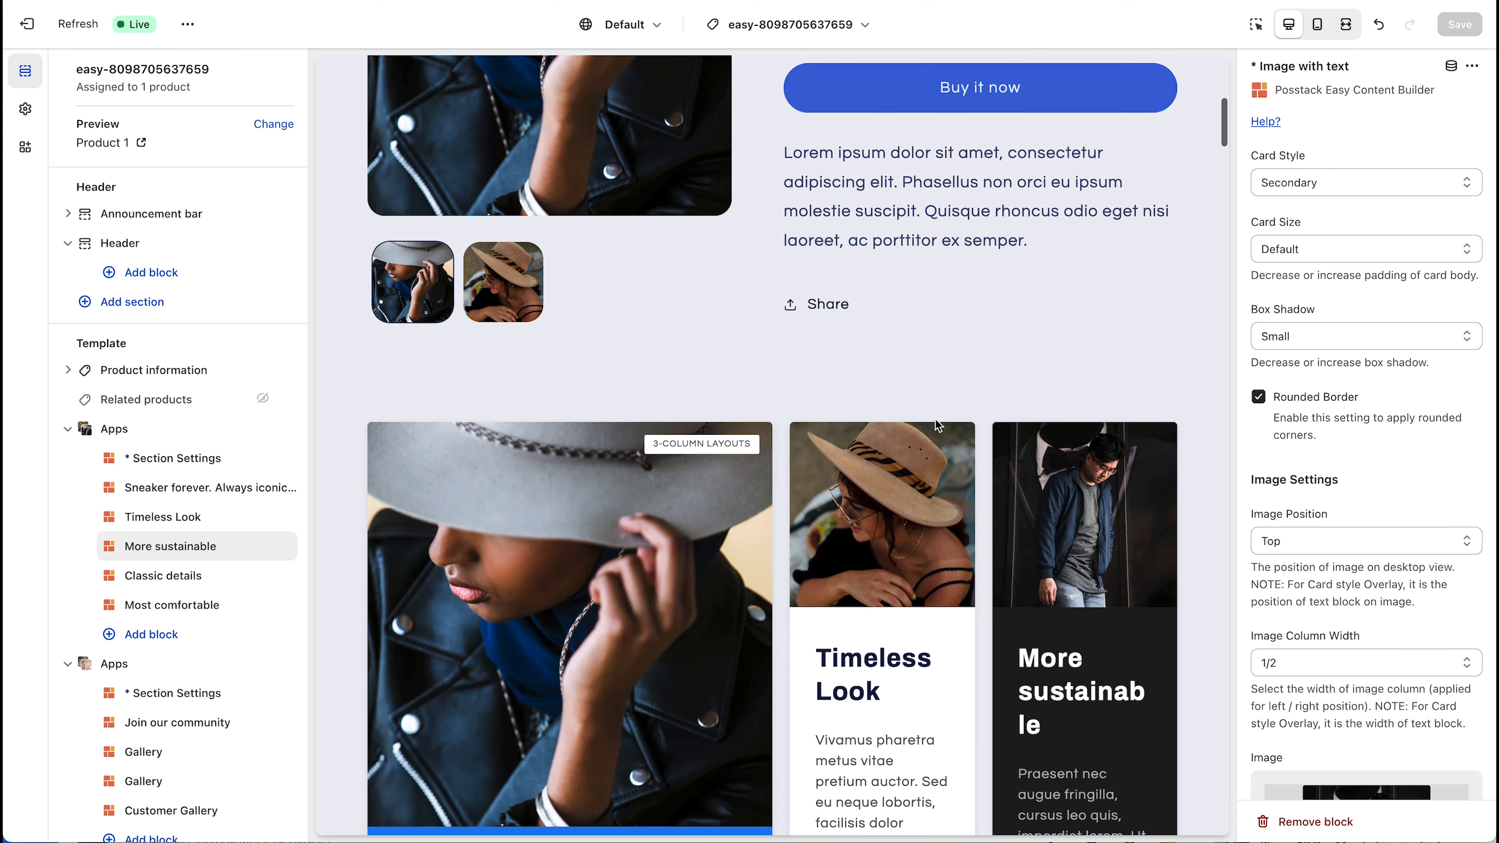
left_click(198, 490)
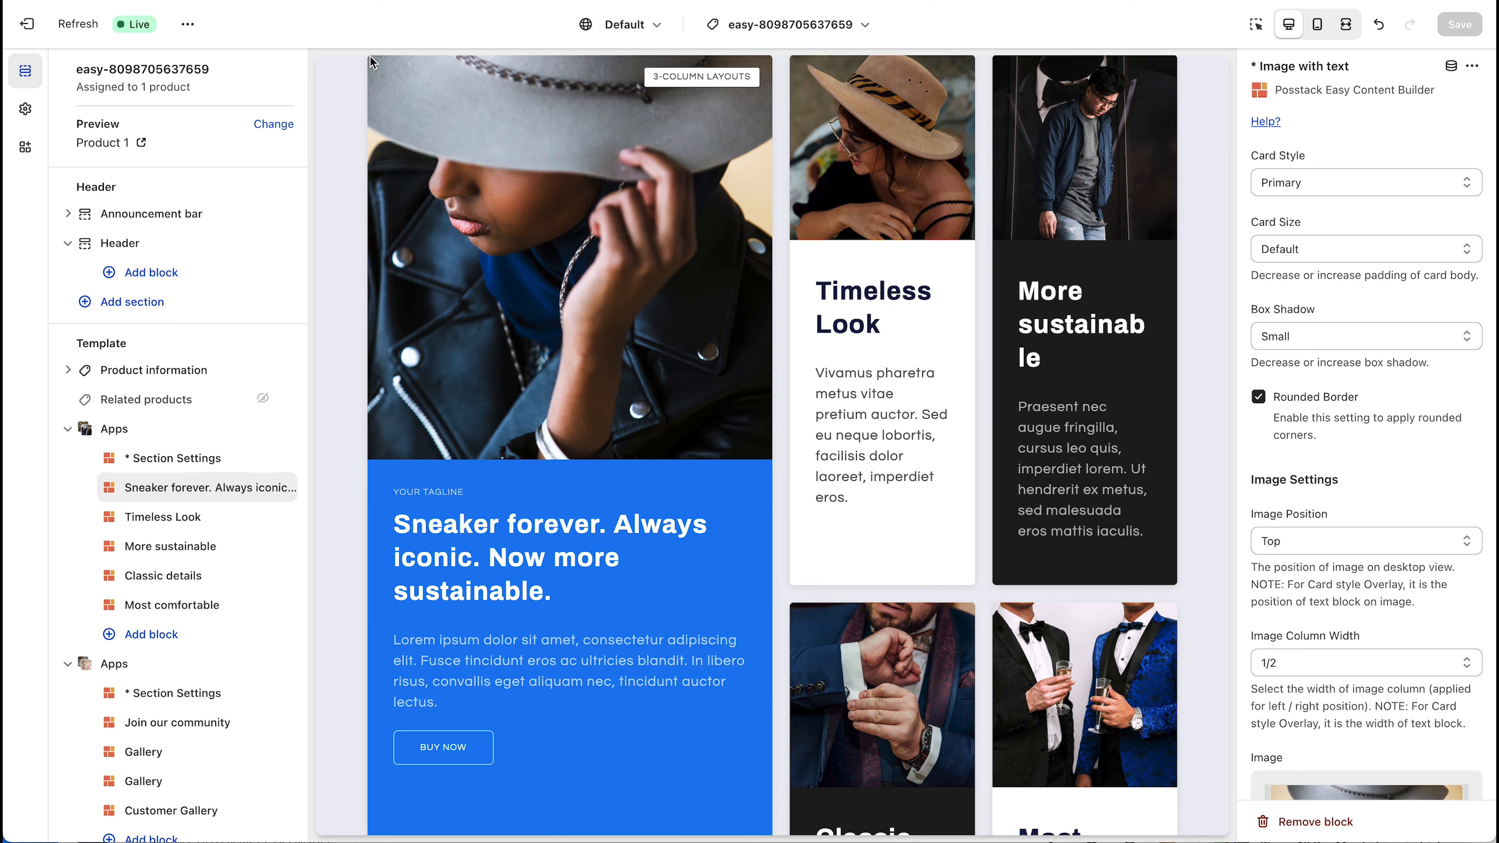
scroll(530, 339, "down", 4)
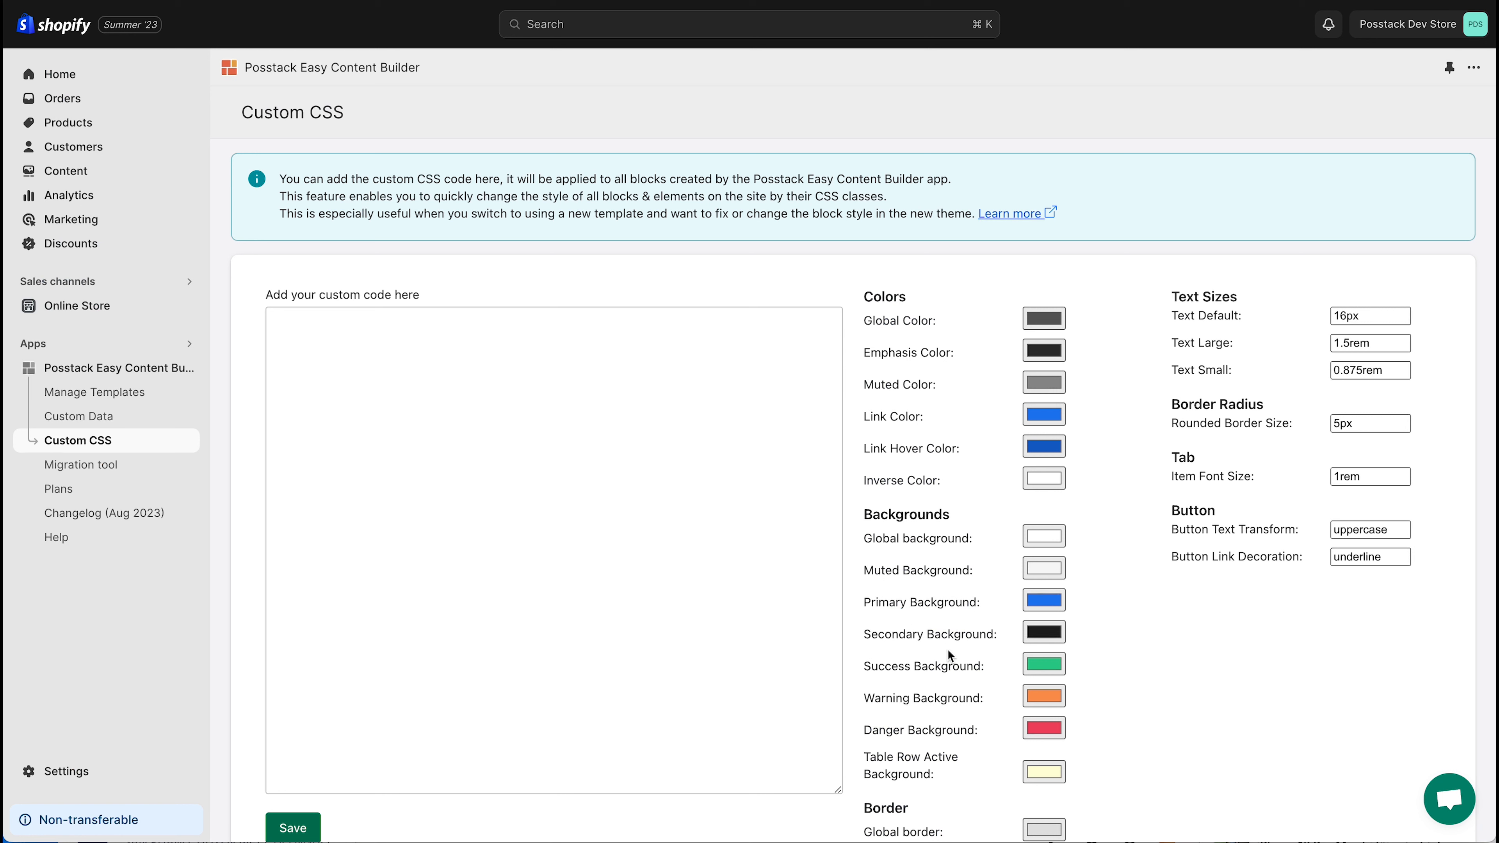
- On the app's Custom CSS page, set the Primary Background color to hex #4670DB
left_click(1045, 601)
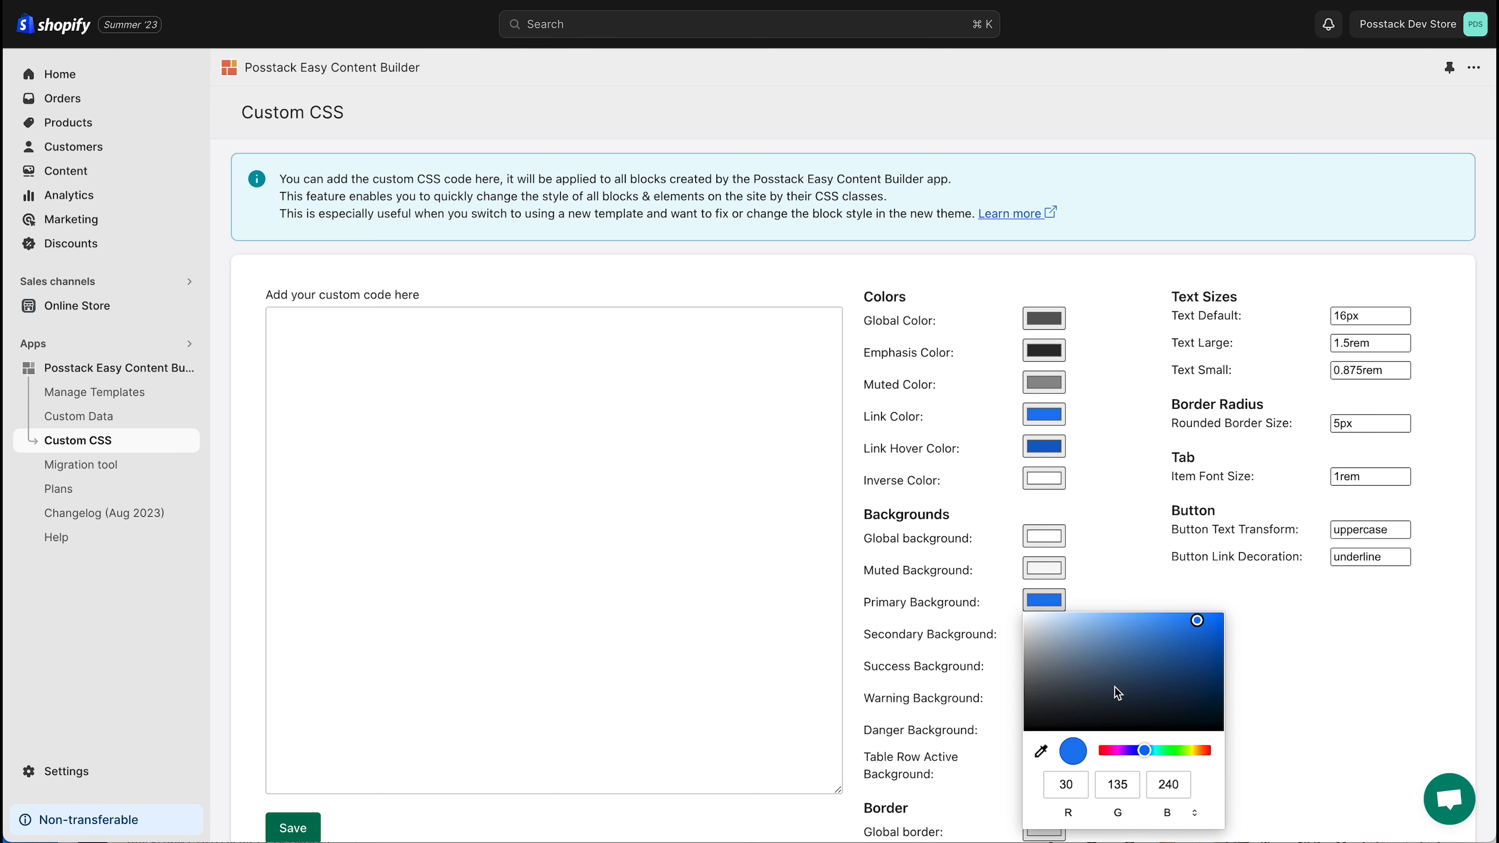
left_click(1143, 814)
left_click(1142, 813)
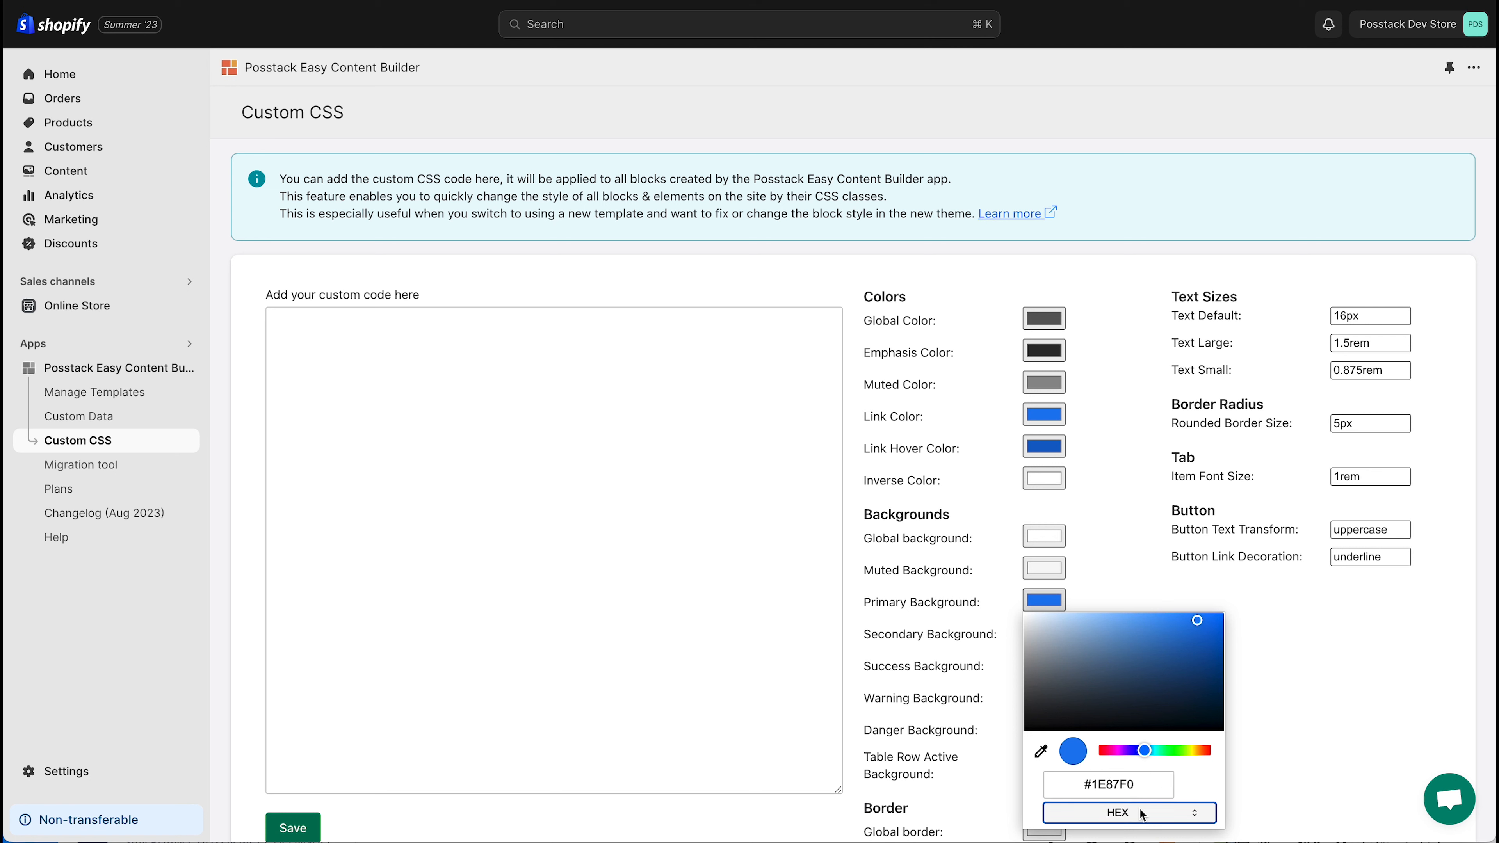
left_click(1134, 789)
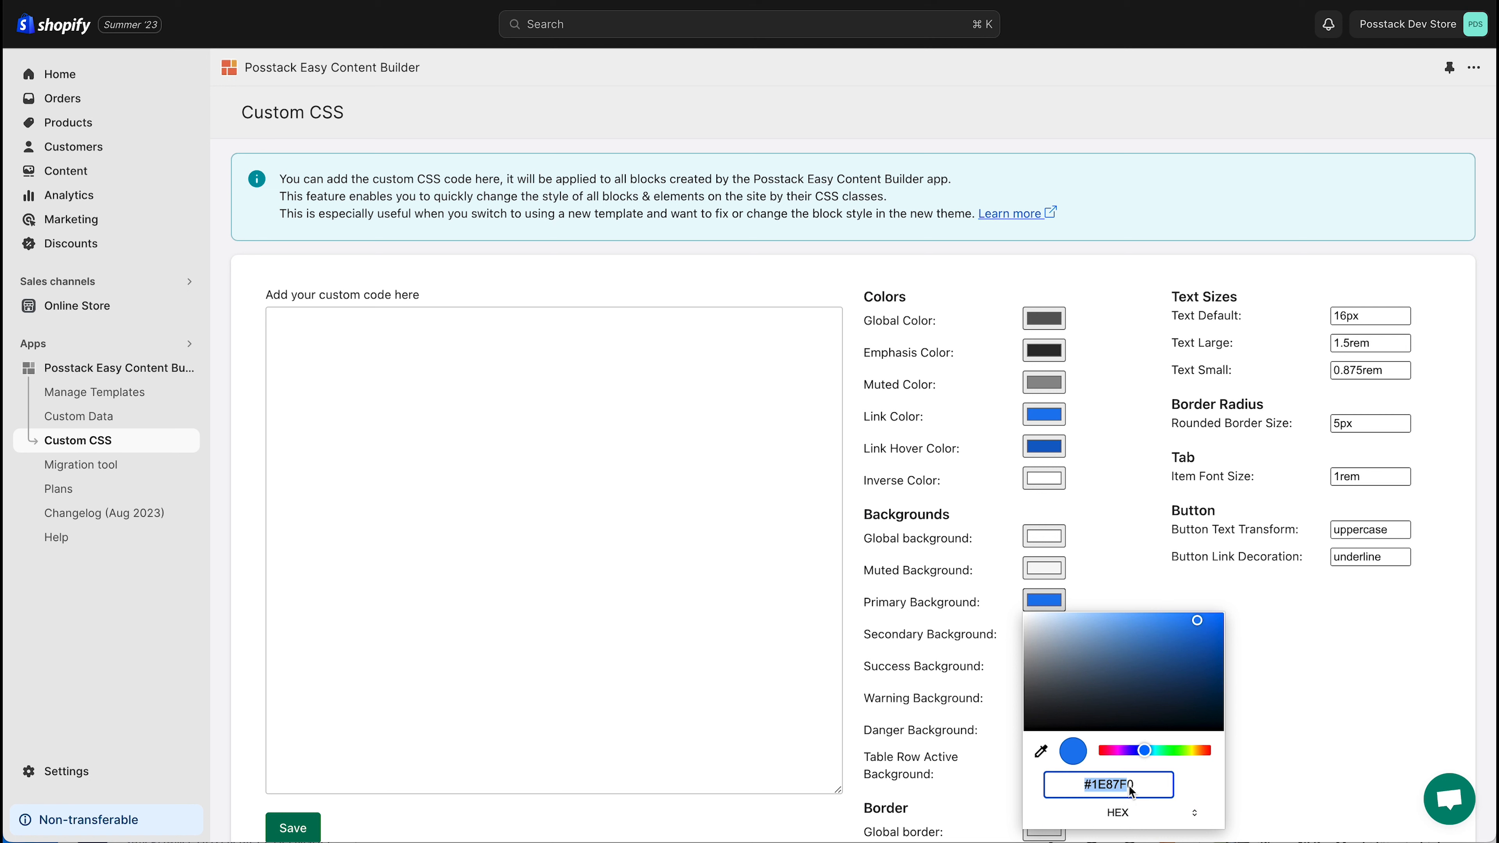
double_click(1124, 788)
type("4670DB")
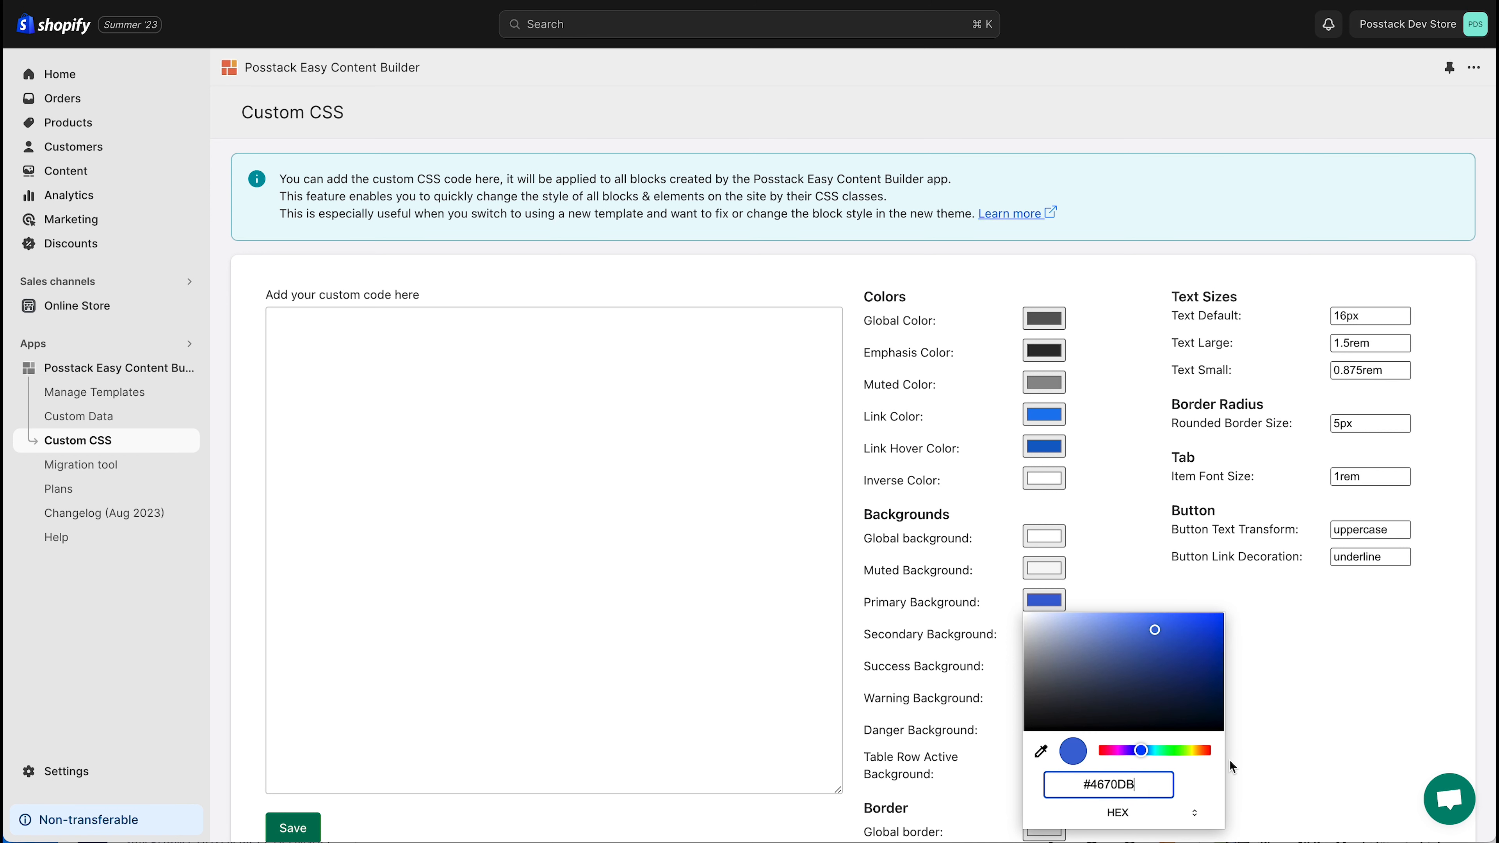
left_click(1286, 739)
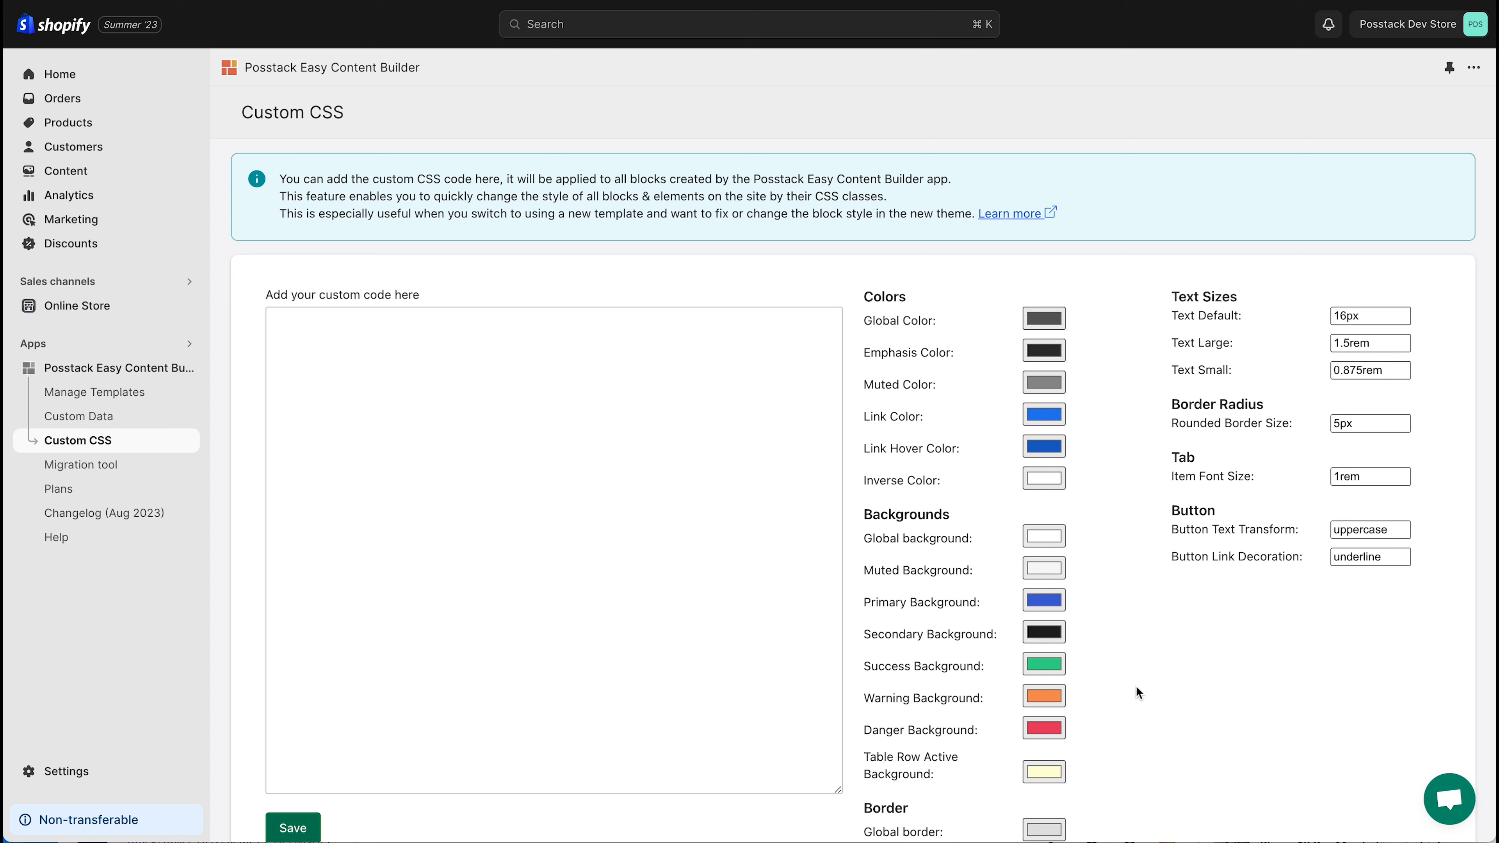
- Set the Secondary Background color to hex #0E104B
left_click(1048, 634)
left_click(1157, 603)
left_click(1156, 603)
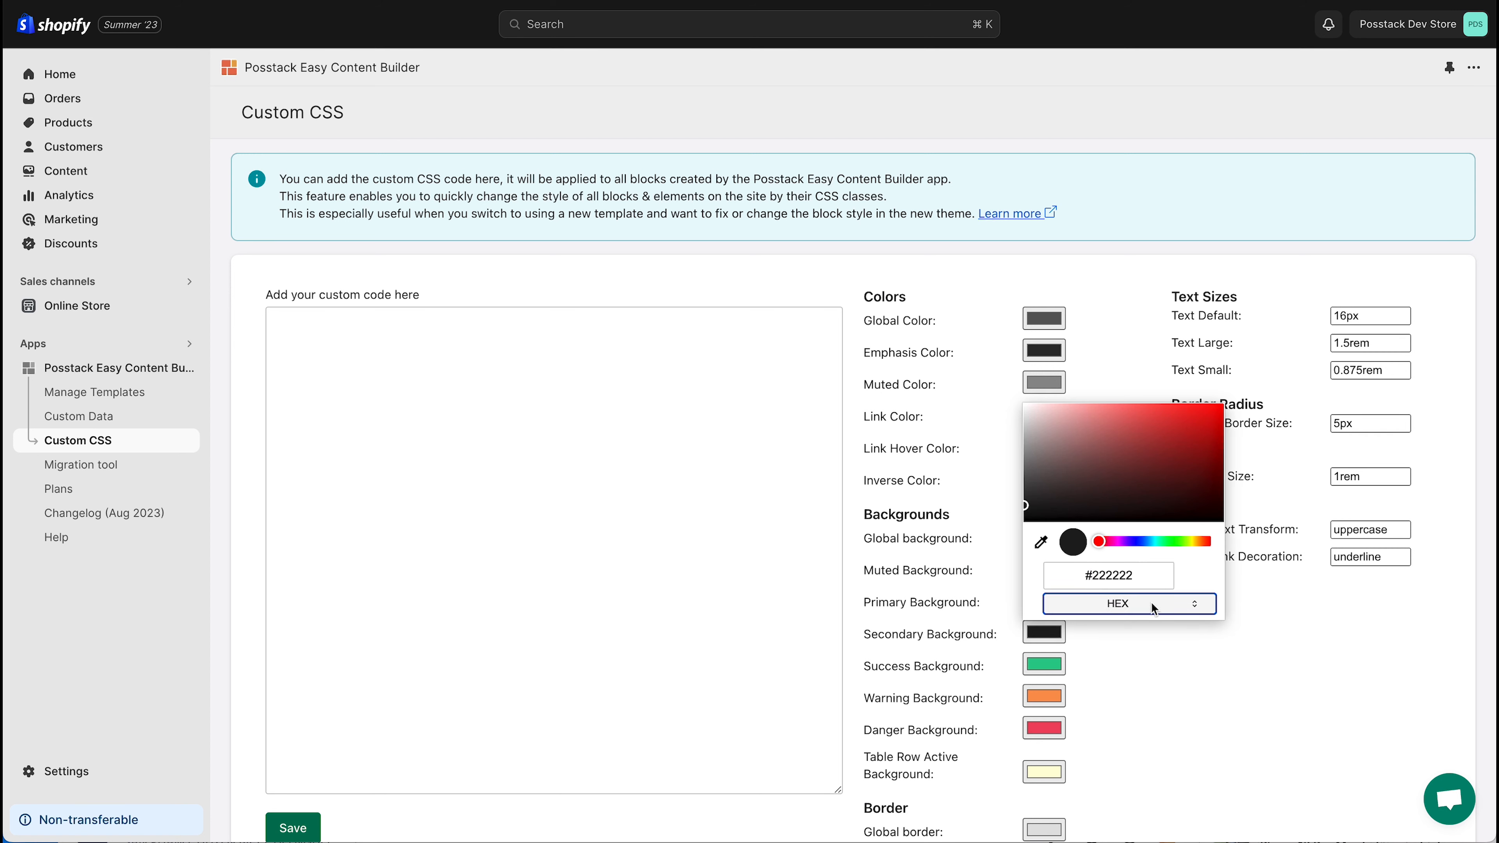
double_click(1125, 576)
type("0")
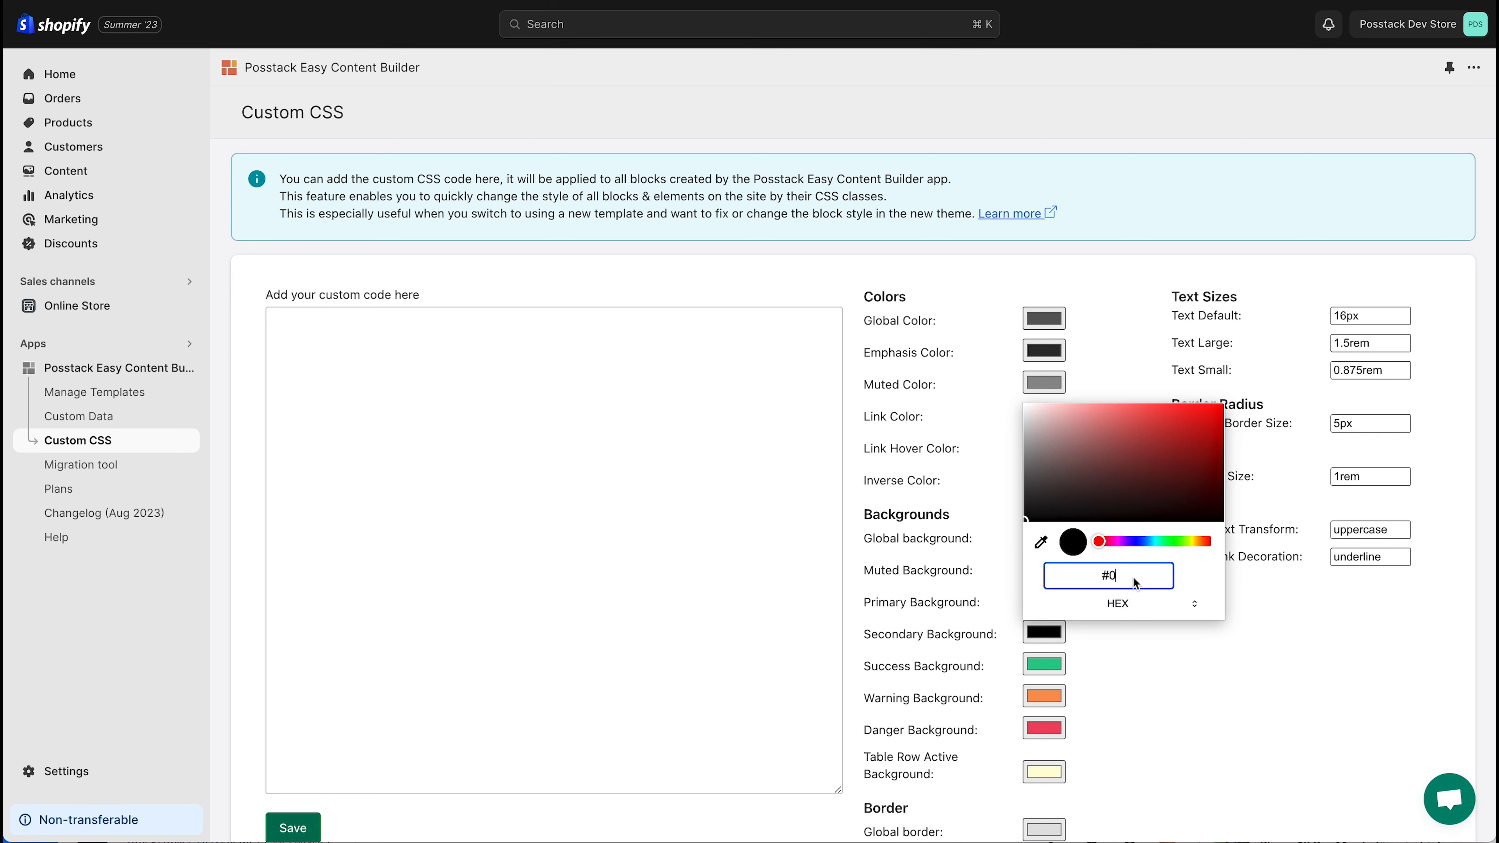
type("E1045")
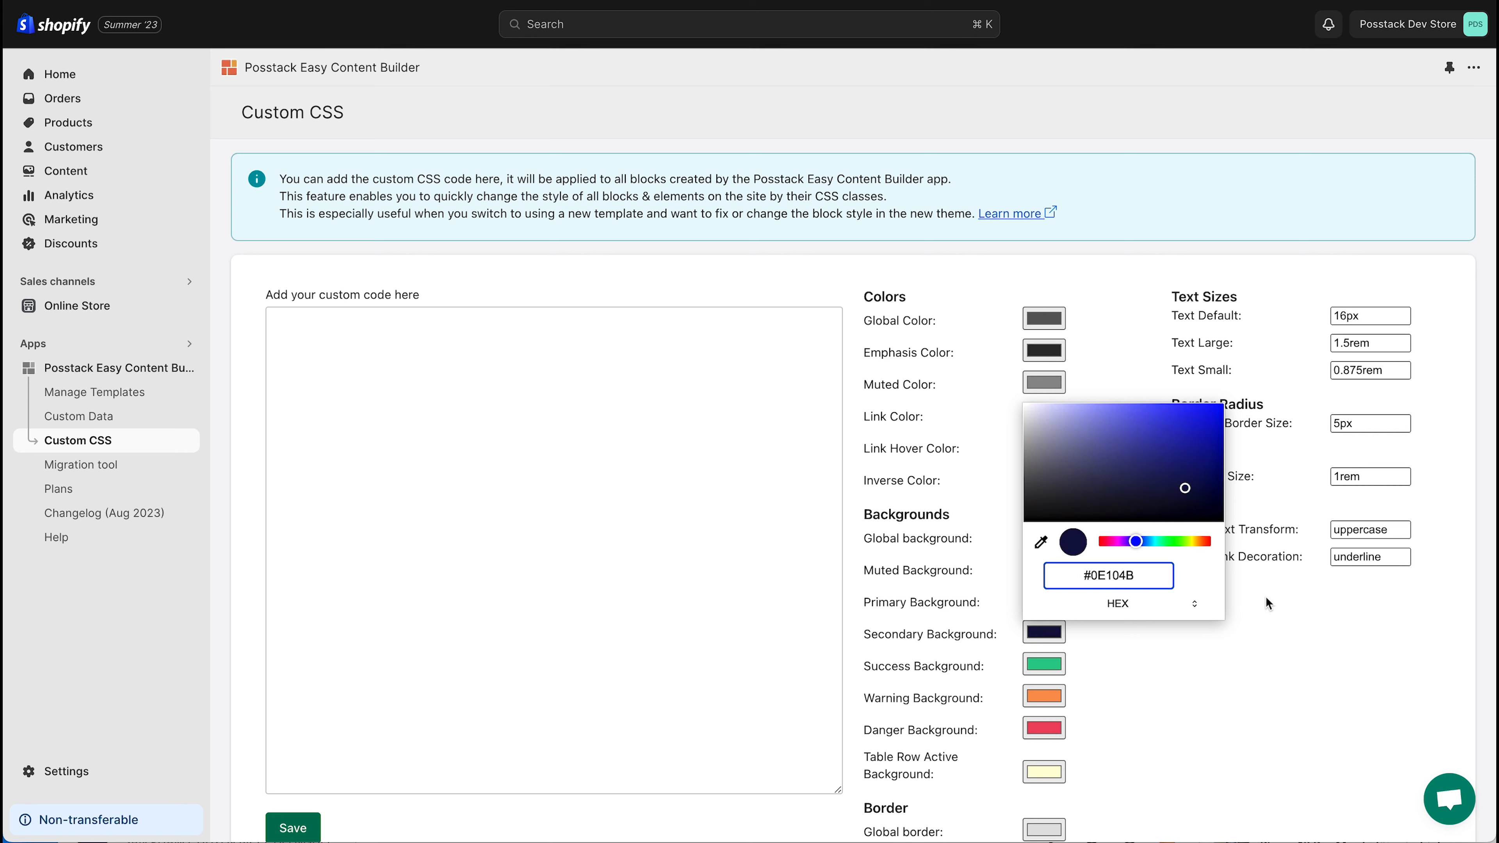
left_click(1267, 596)
- Set the default text size to 20px and the rounded border size to 25px
left_click_drag(1345, 316, 1325, 317)
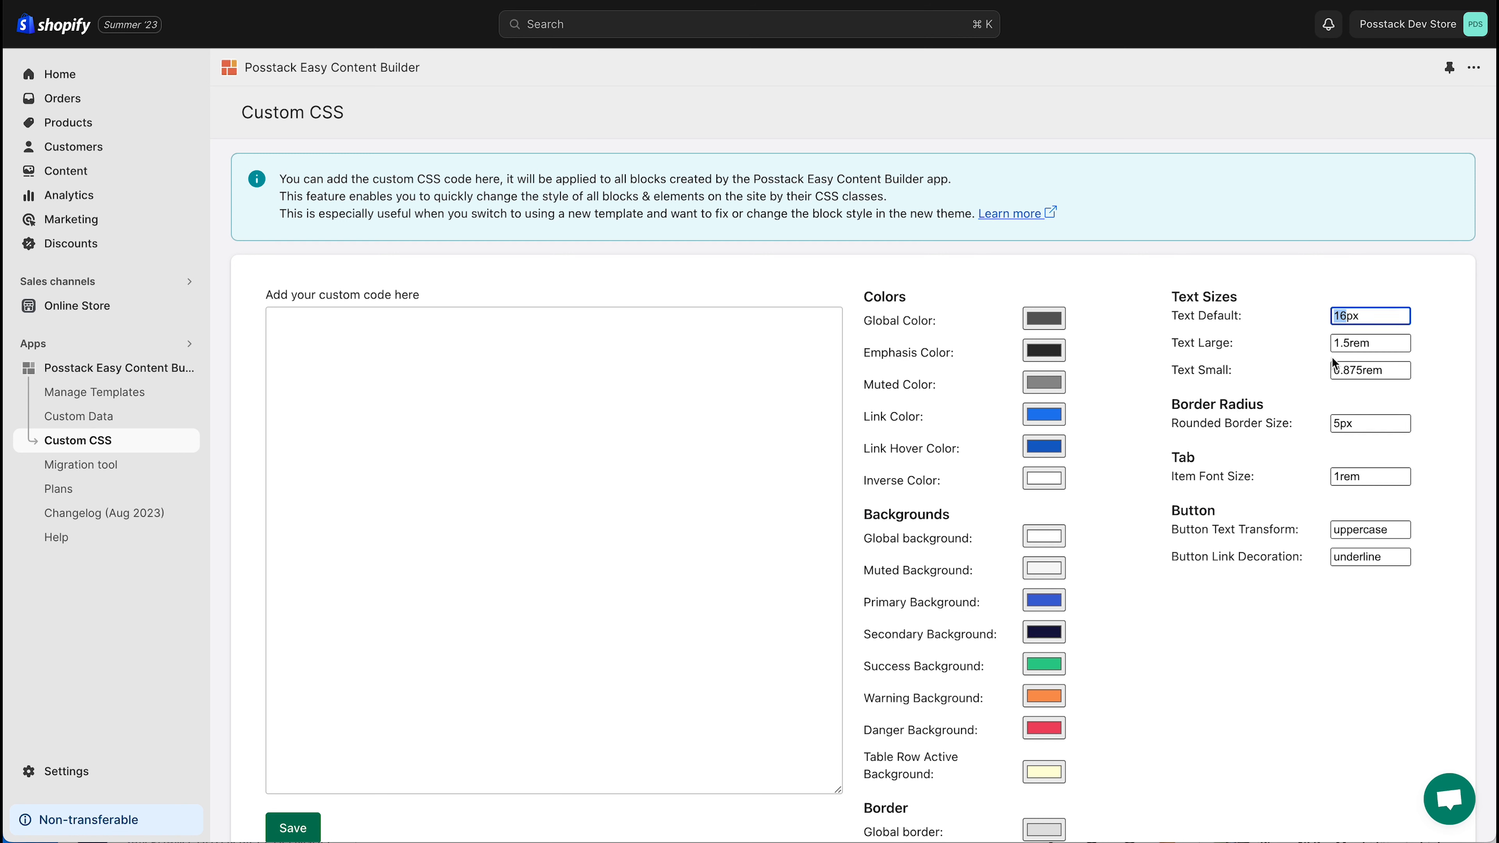
type("20")
left_click(1338, 424)
type("2")
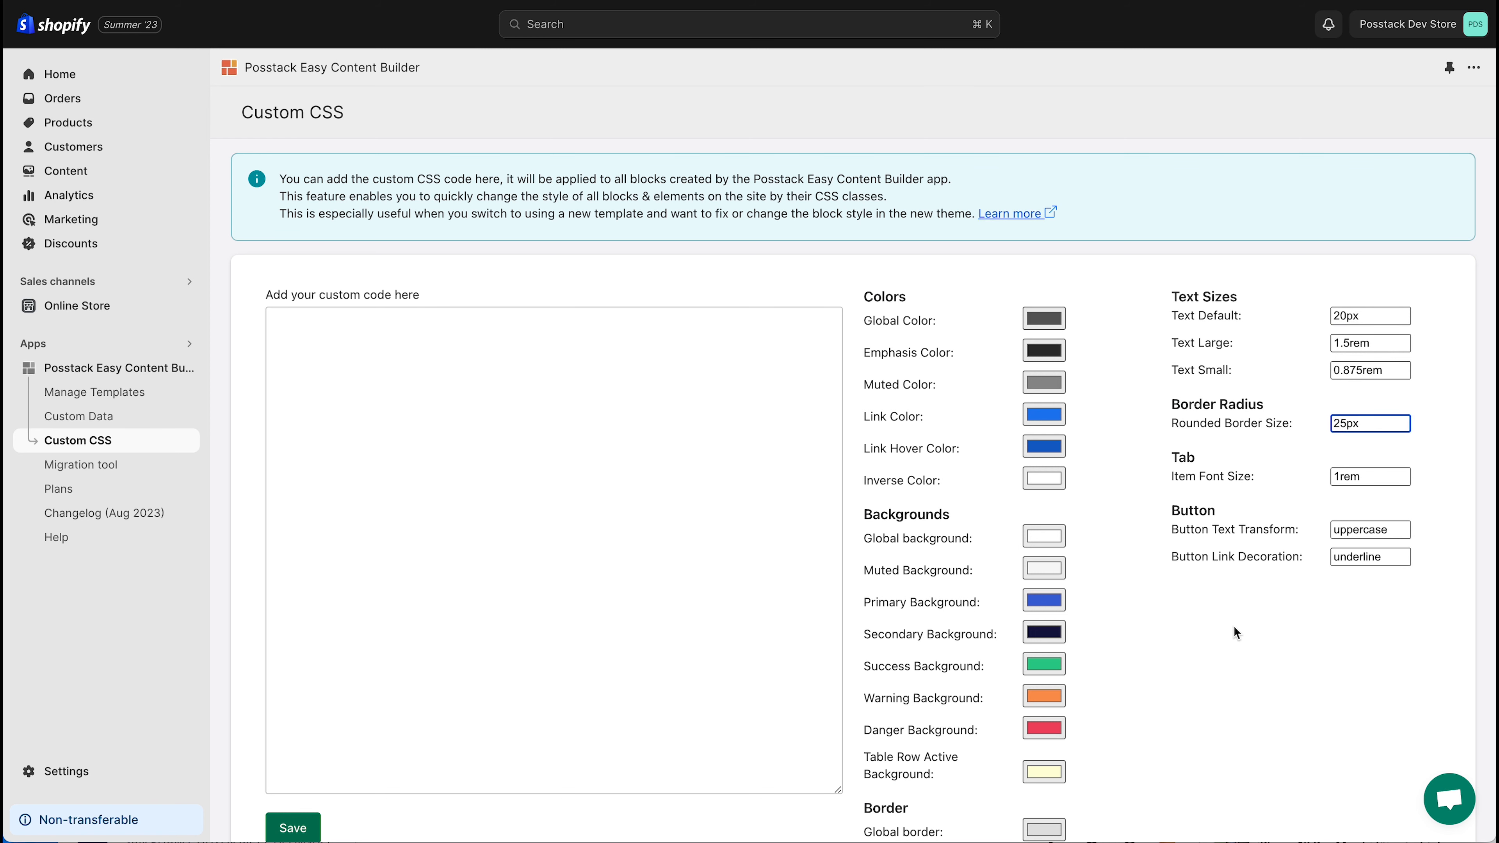
- Generate the CSS from the chosen styles, accept overriding the existing custom code, and save it
scroll(1234, 626, "down", 3)
left_click(947, 750)
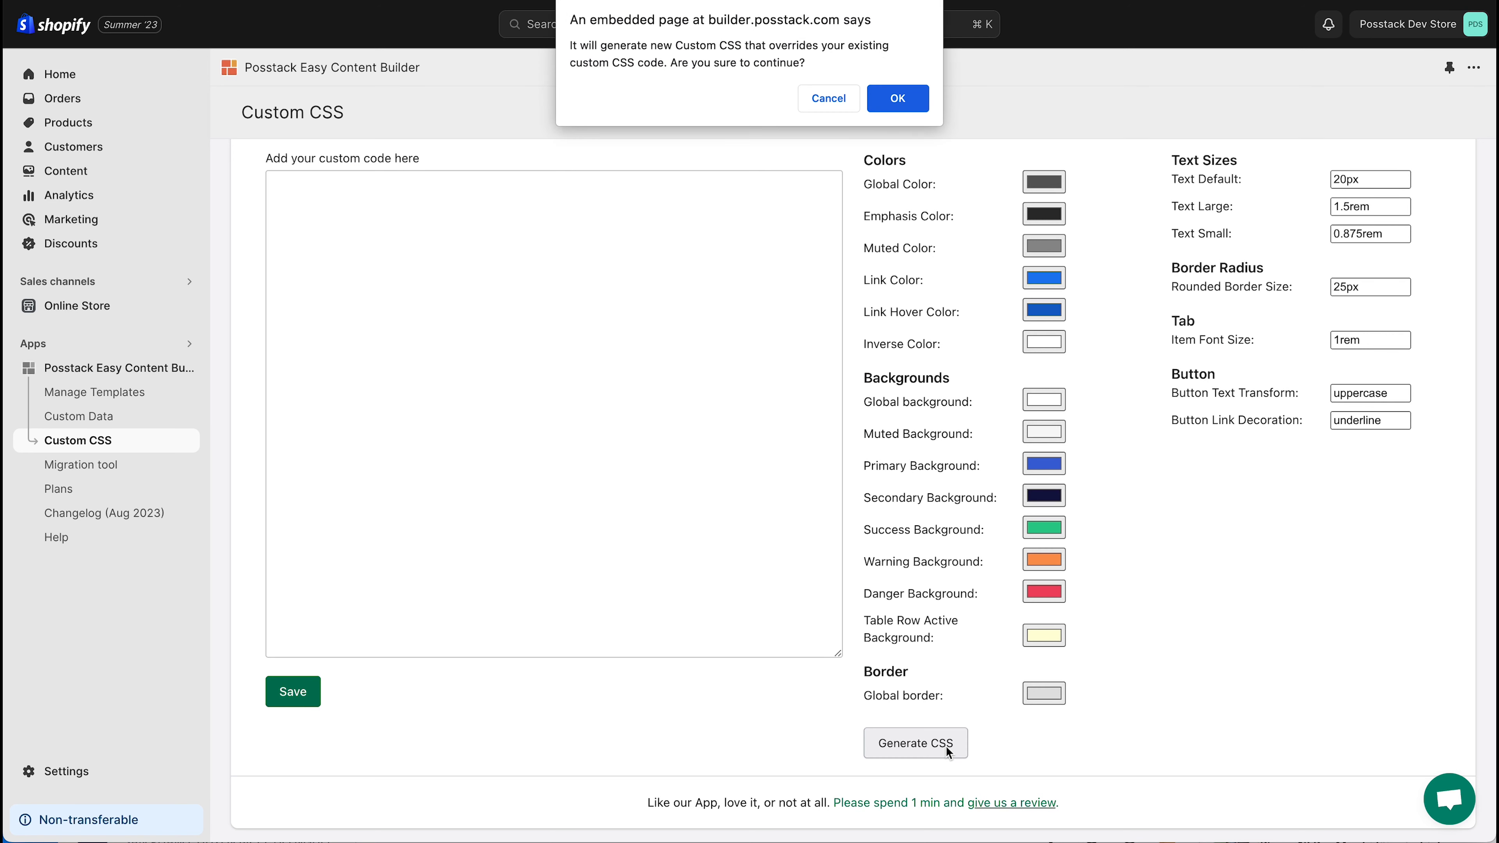
left_click(913, 107)
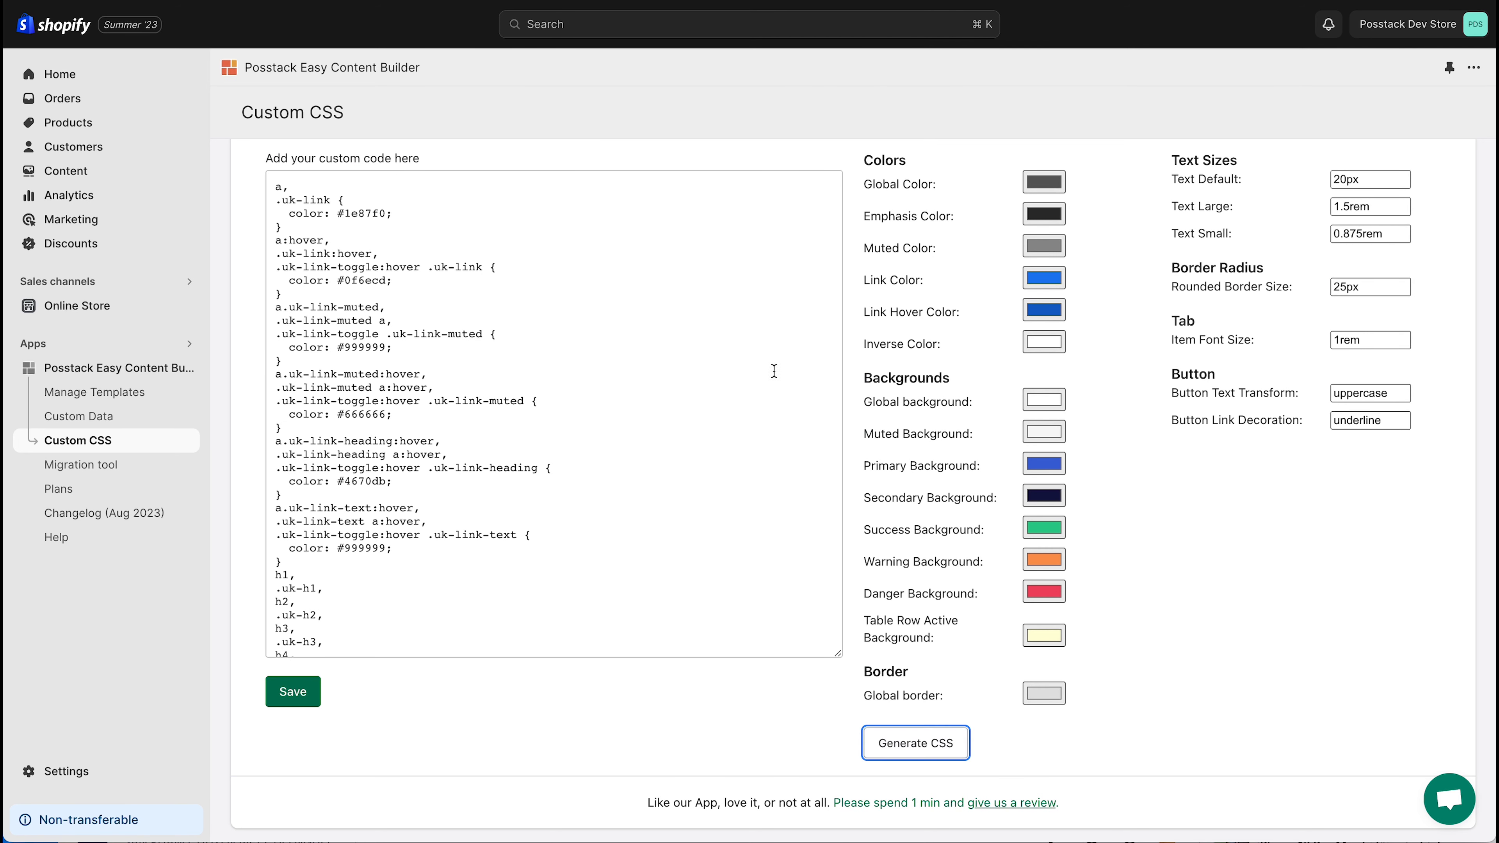
left_click(306, 693)
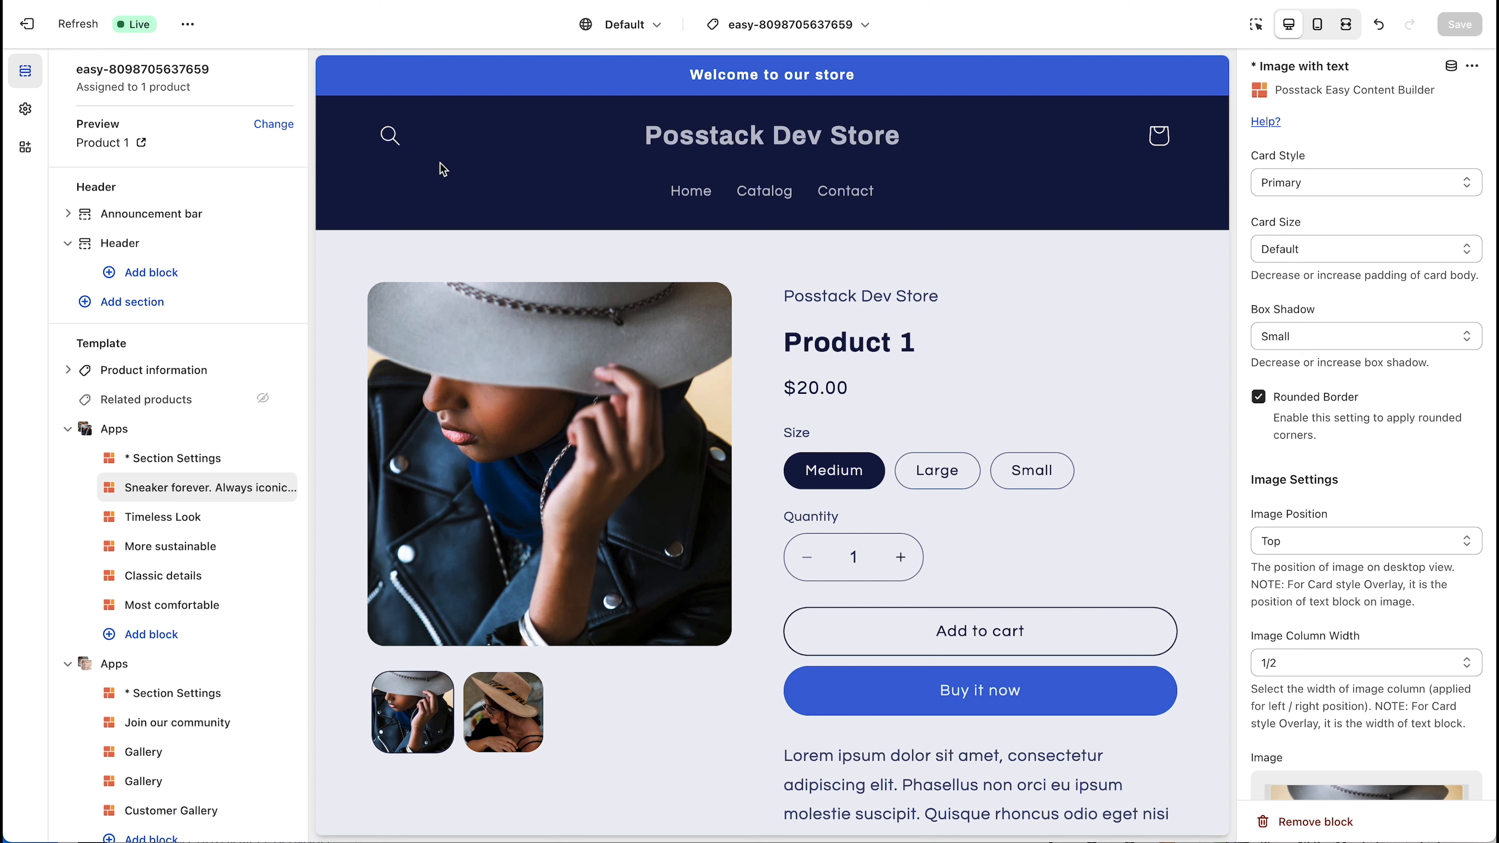
- Reload the theme editor and check the colours, corners and text size of the product page's image-with-text cards
key("super+r")
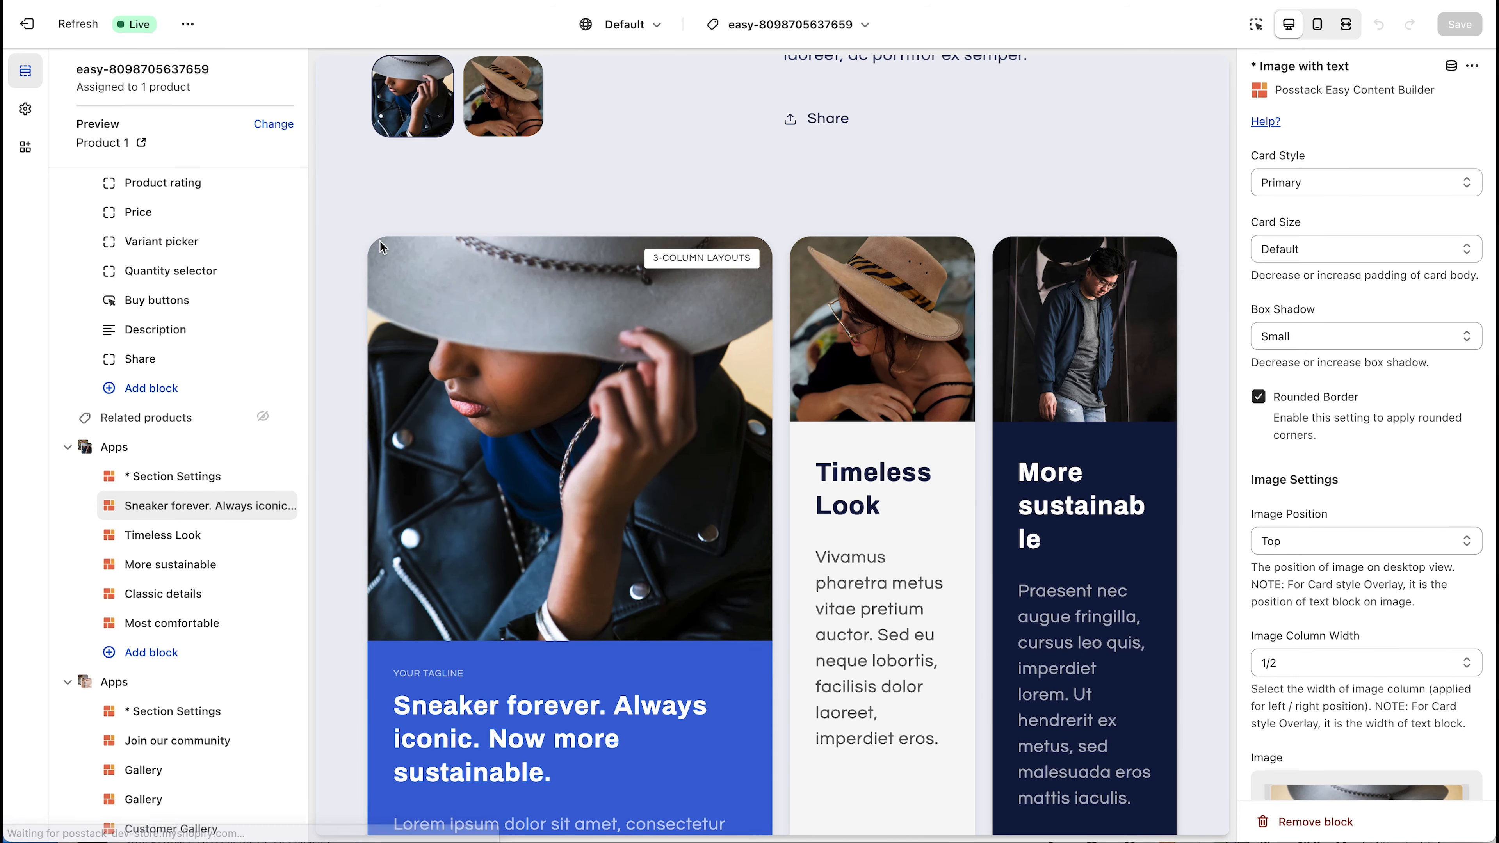
scroll(380, 248, "down", 8)
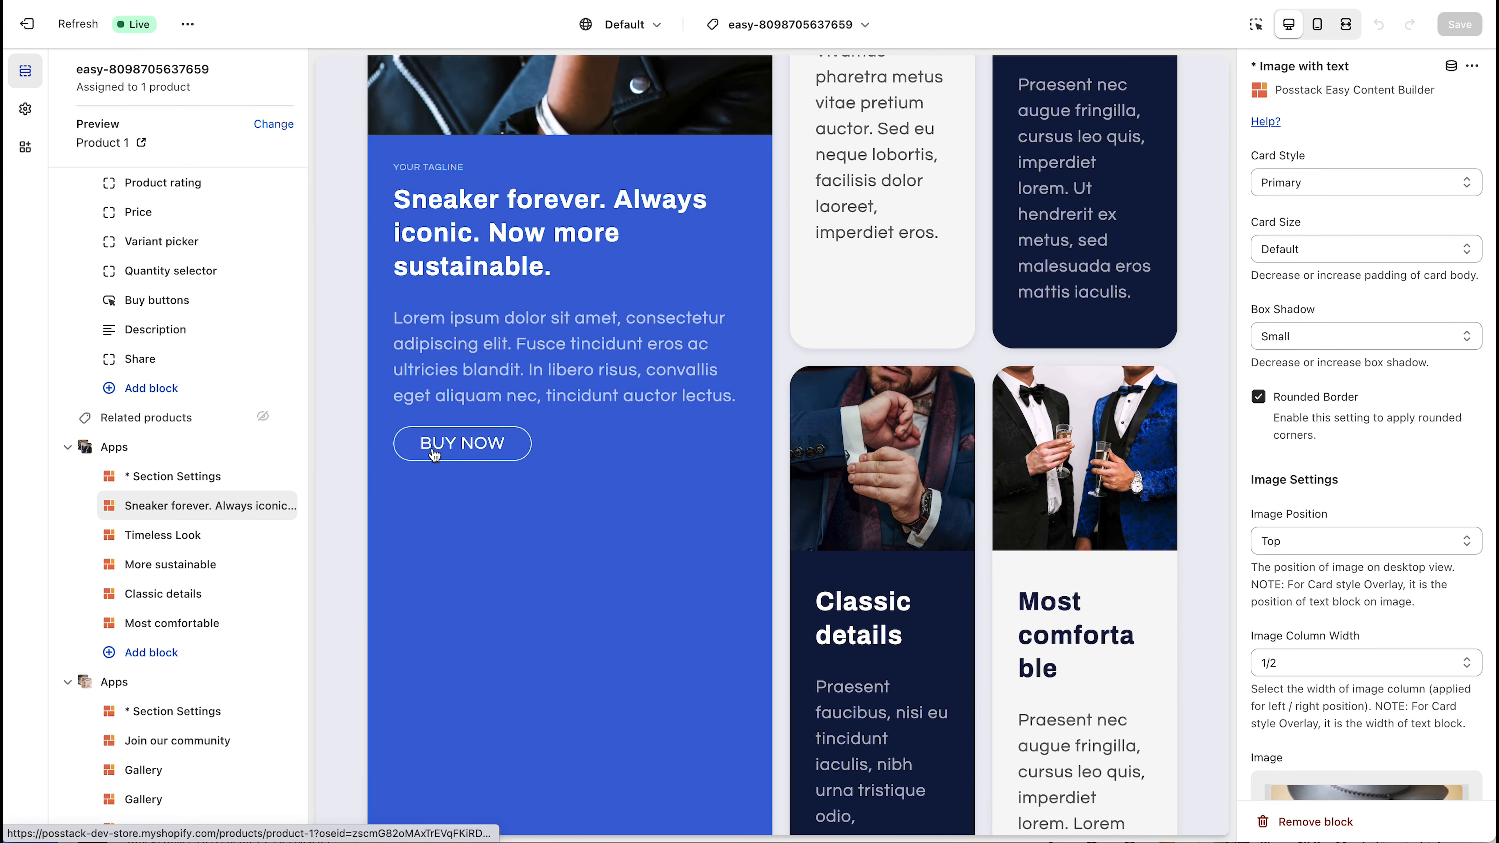
scroll(733, 407, "up", 6)
scroll(733, 411, "up", 2)
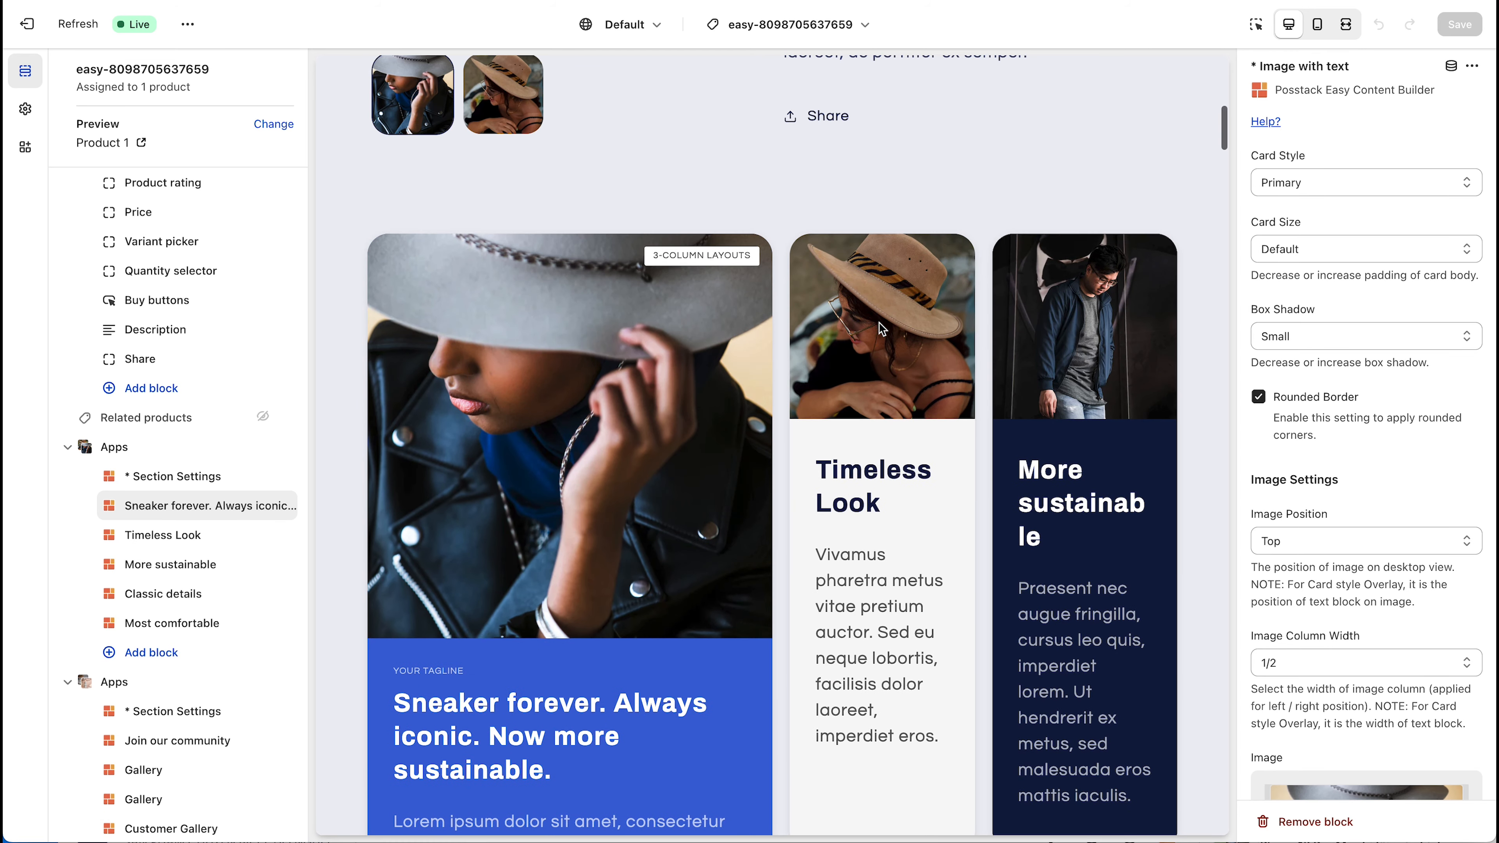
- Inspect the restyled cards and galleries down the product page in the full-width preview, and return to the desktop view
left_click(1346, 24)
scroll(1133, 283, "down", 7)
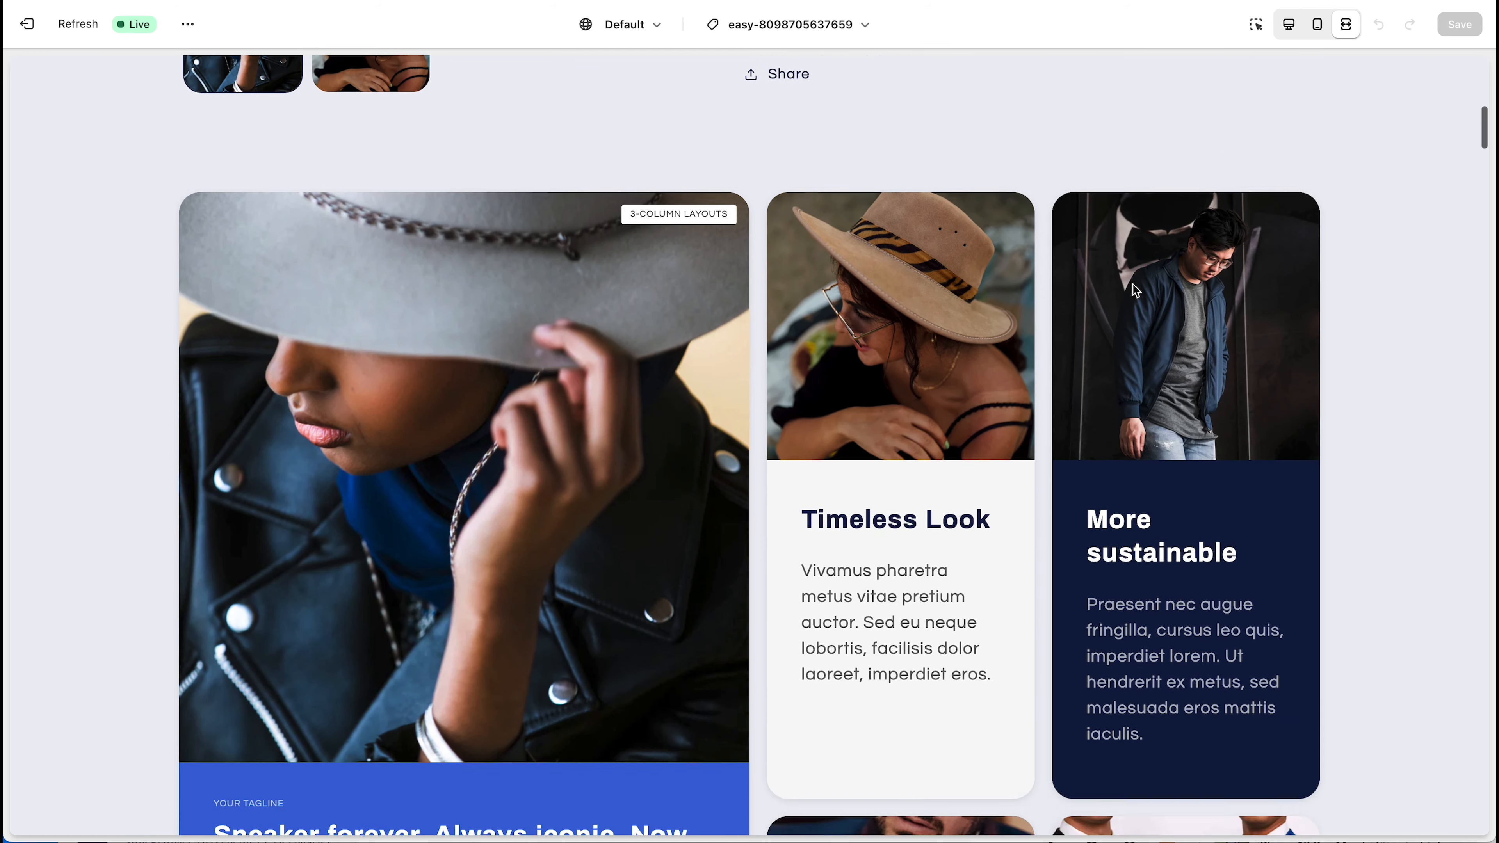
scroll(805, 536, "down", 17)
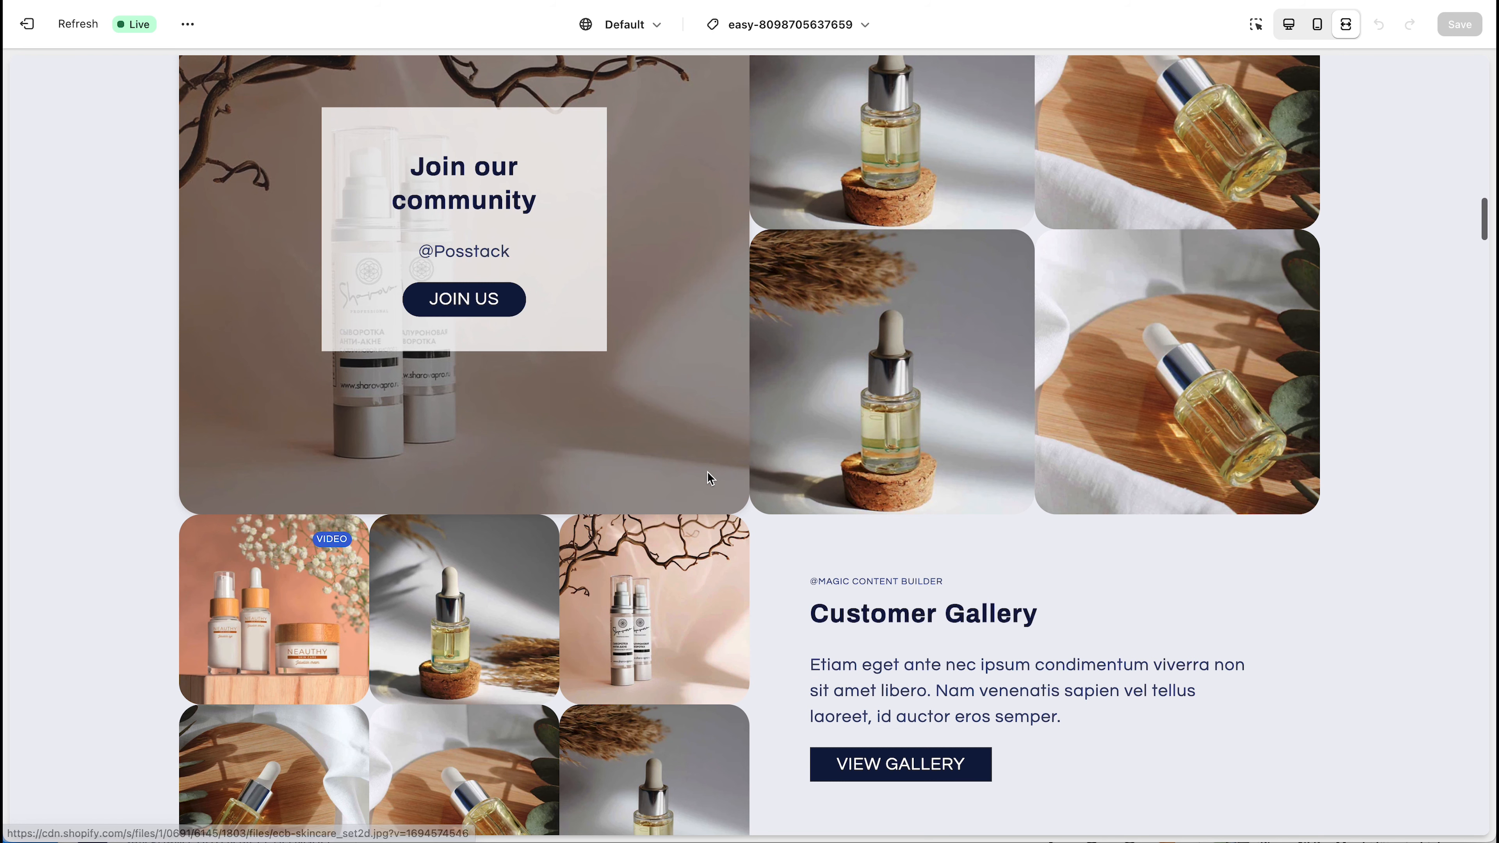
scroll(708, 472, "down", 6)
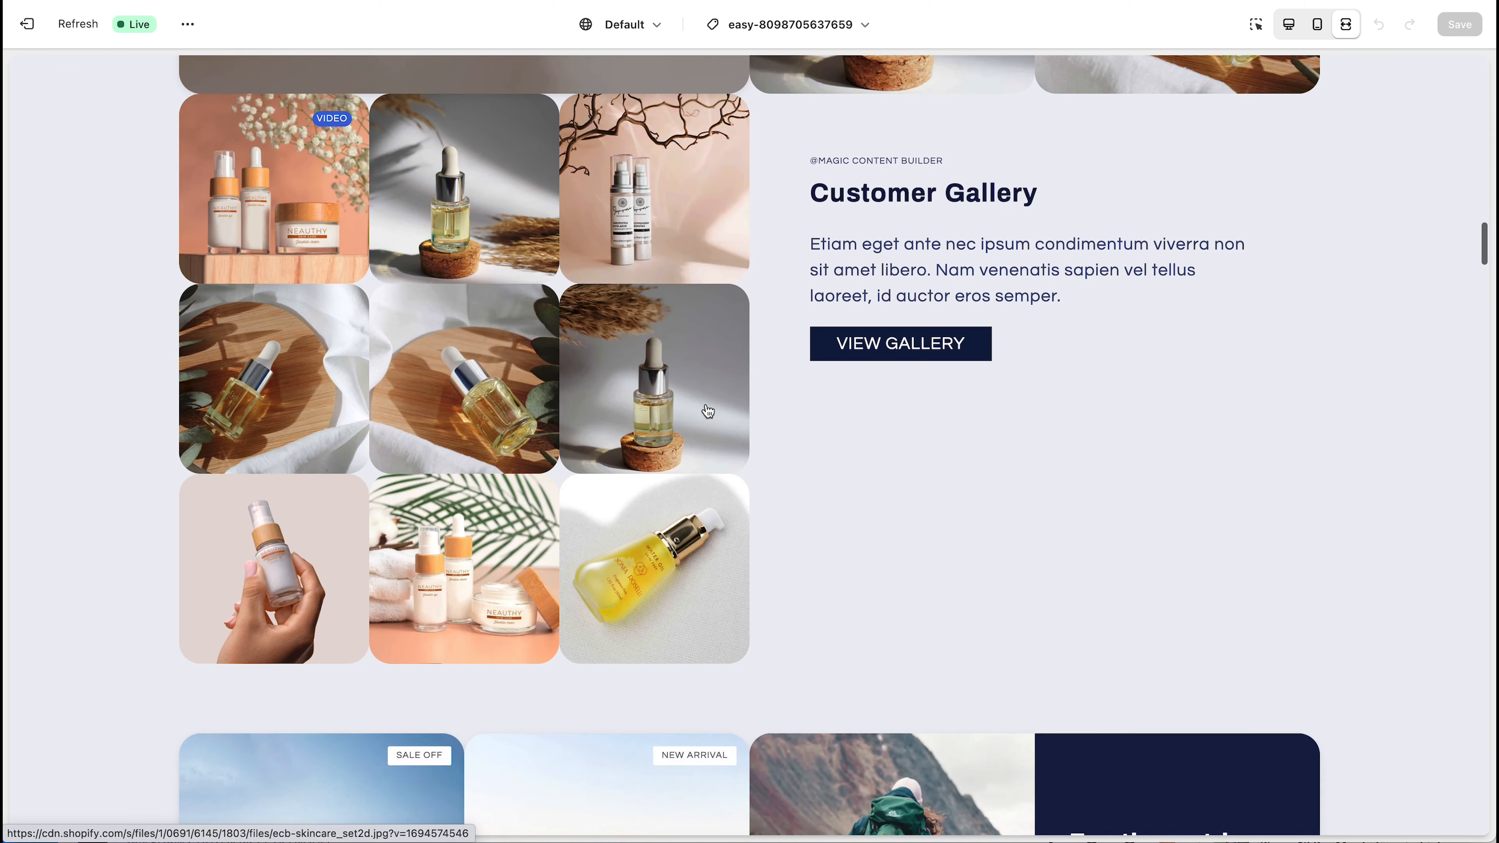
scroll(670, 460, "down", 5)
scroll(685, 434, "up", 11)
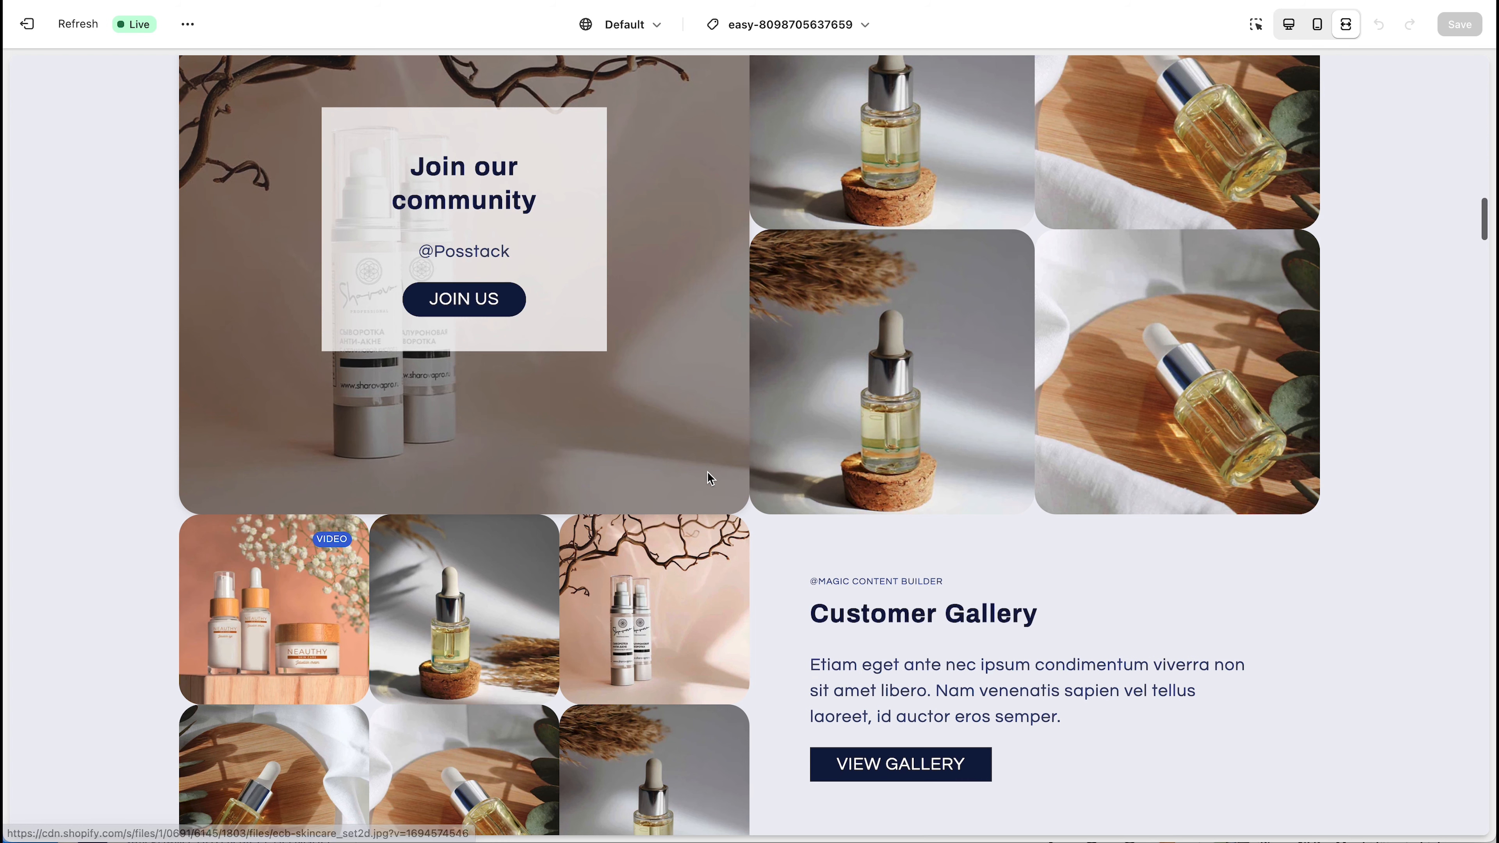
scroll(710, 478, "down", 10)
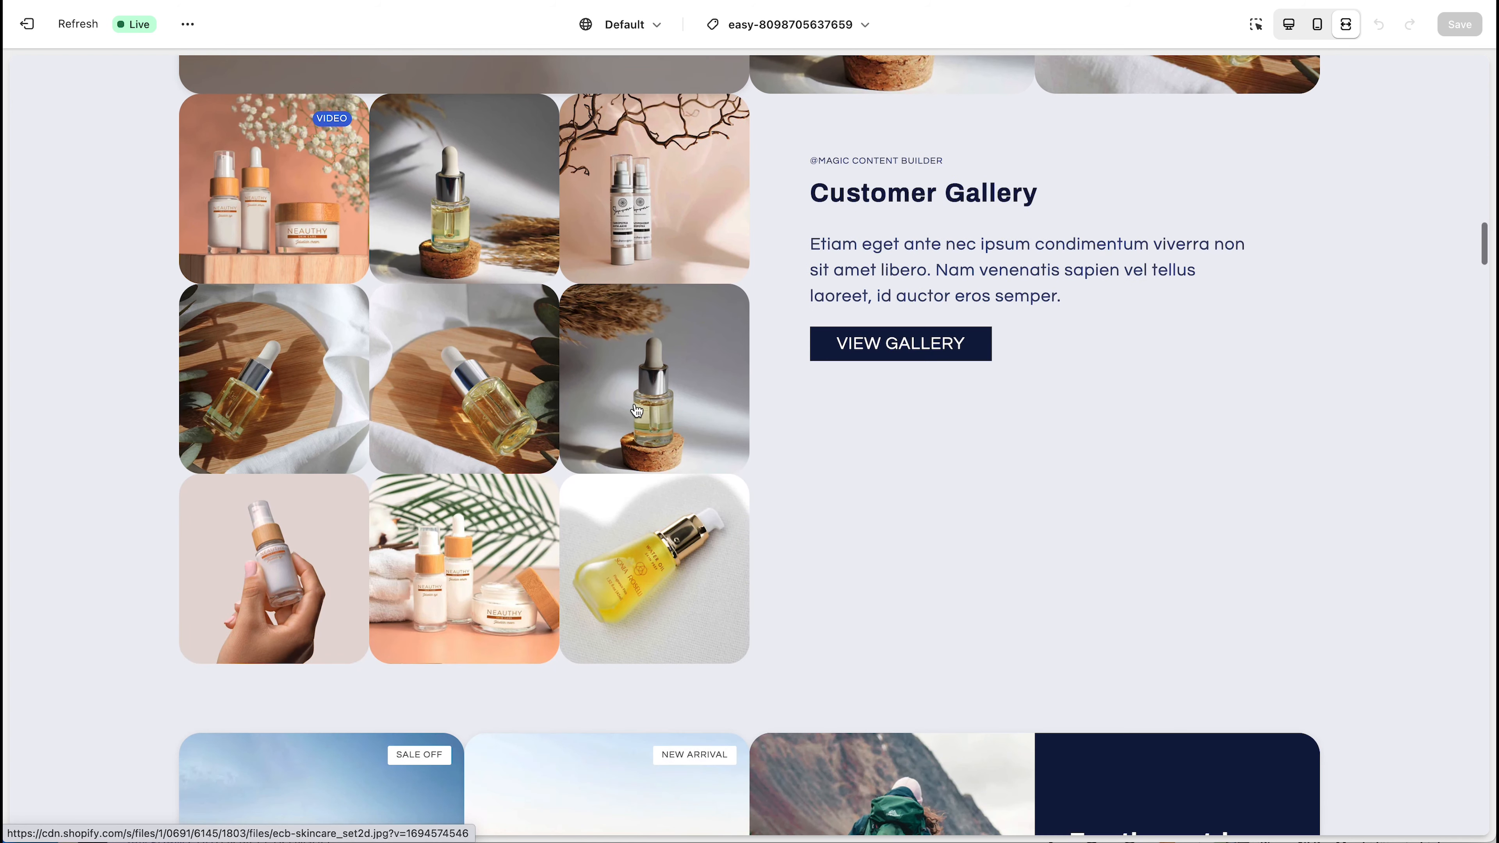
scroll(687, 433, "up", 15)
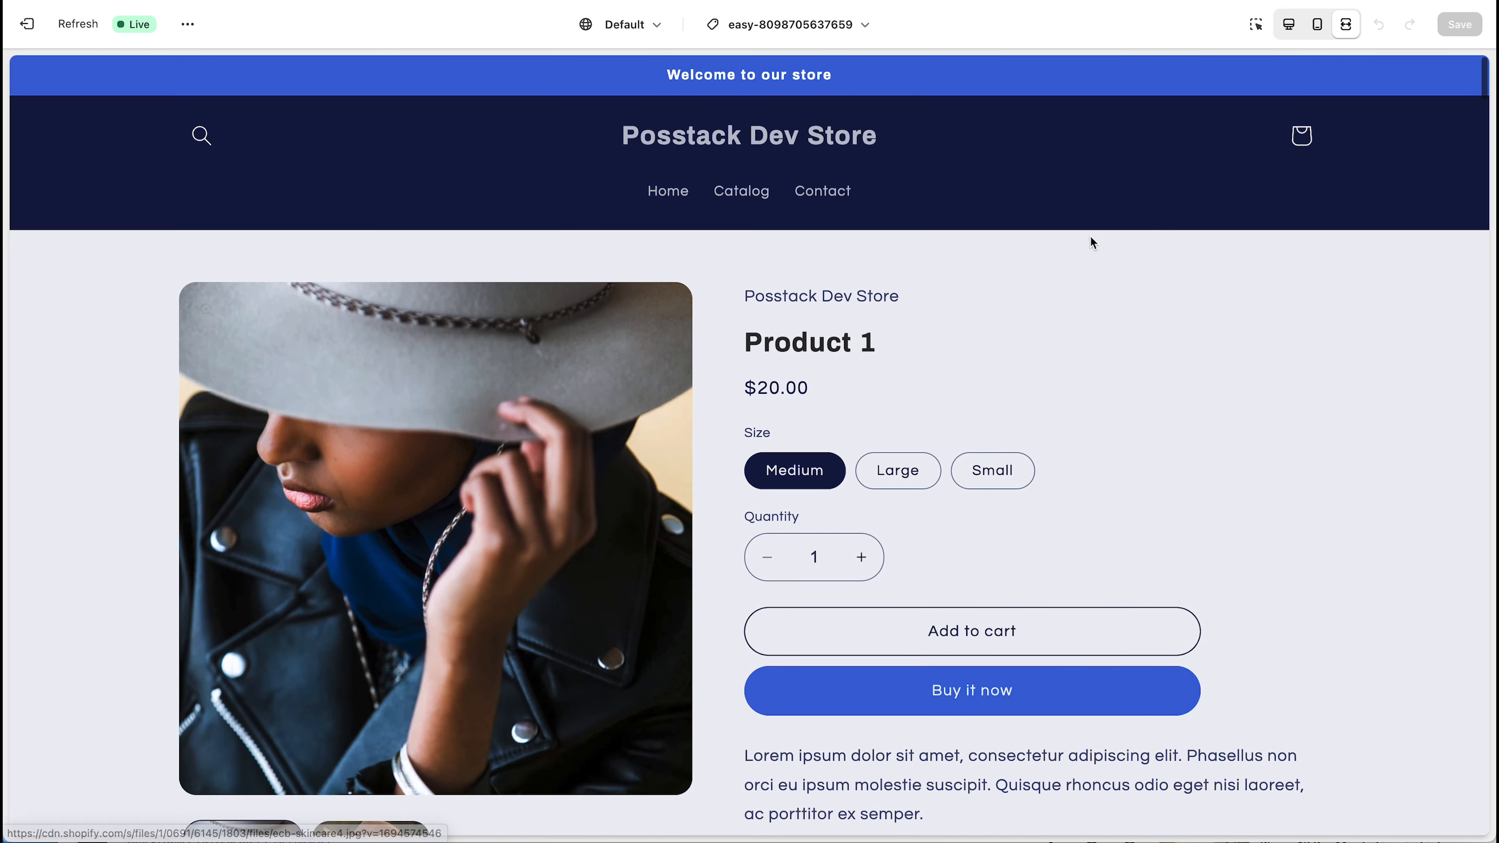
left_click(1288, 24)
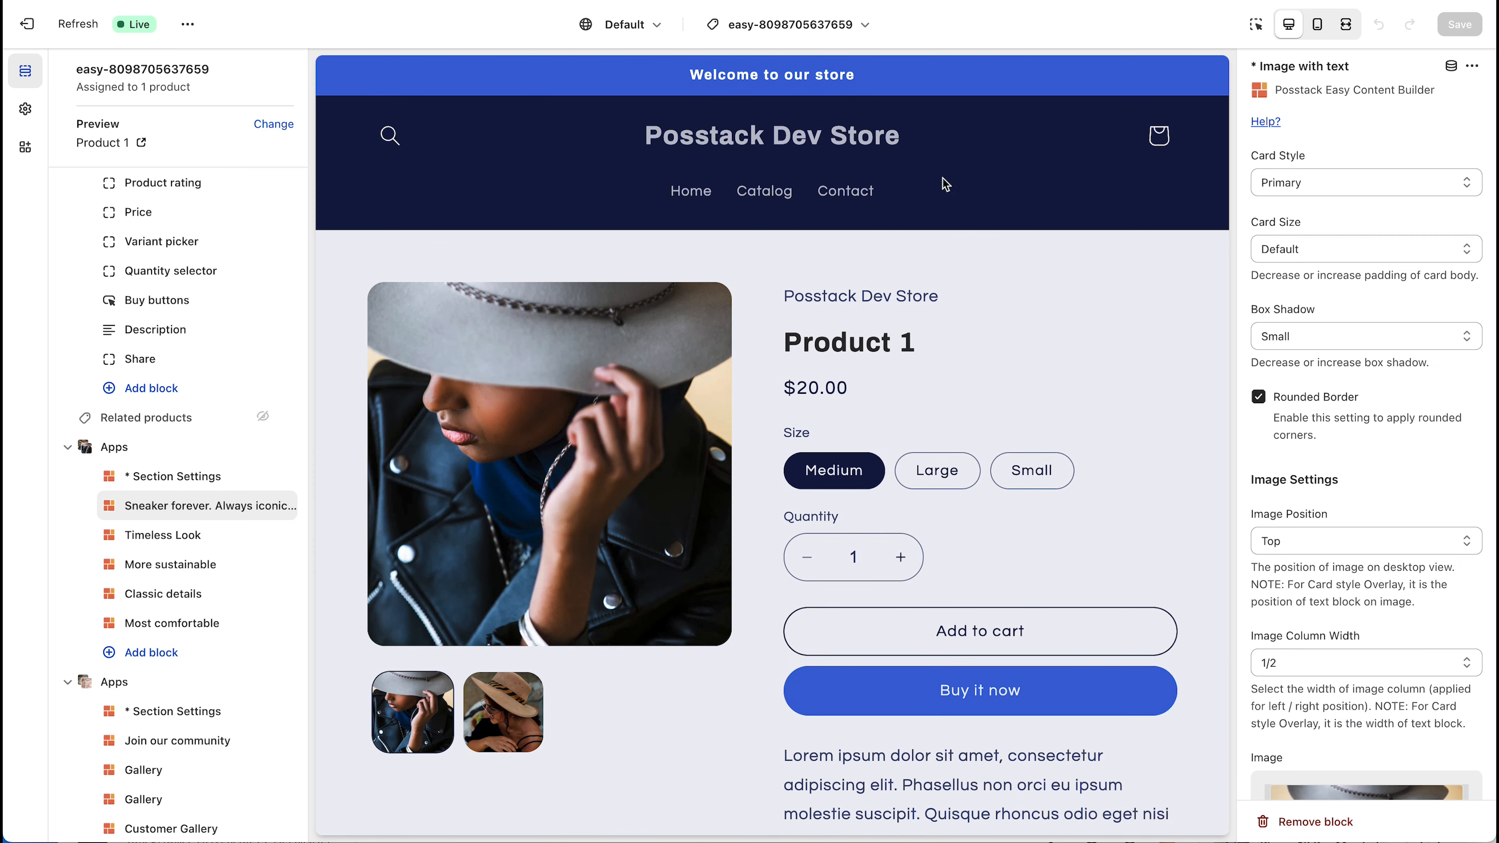
- In the section settings of the Apps section containing "Join our community", set the column gap to 10 pixels
scroll(242, 535, "down", 9)
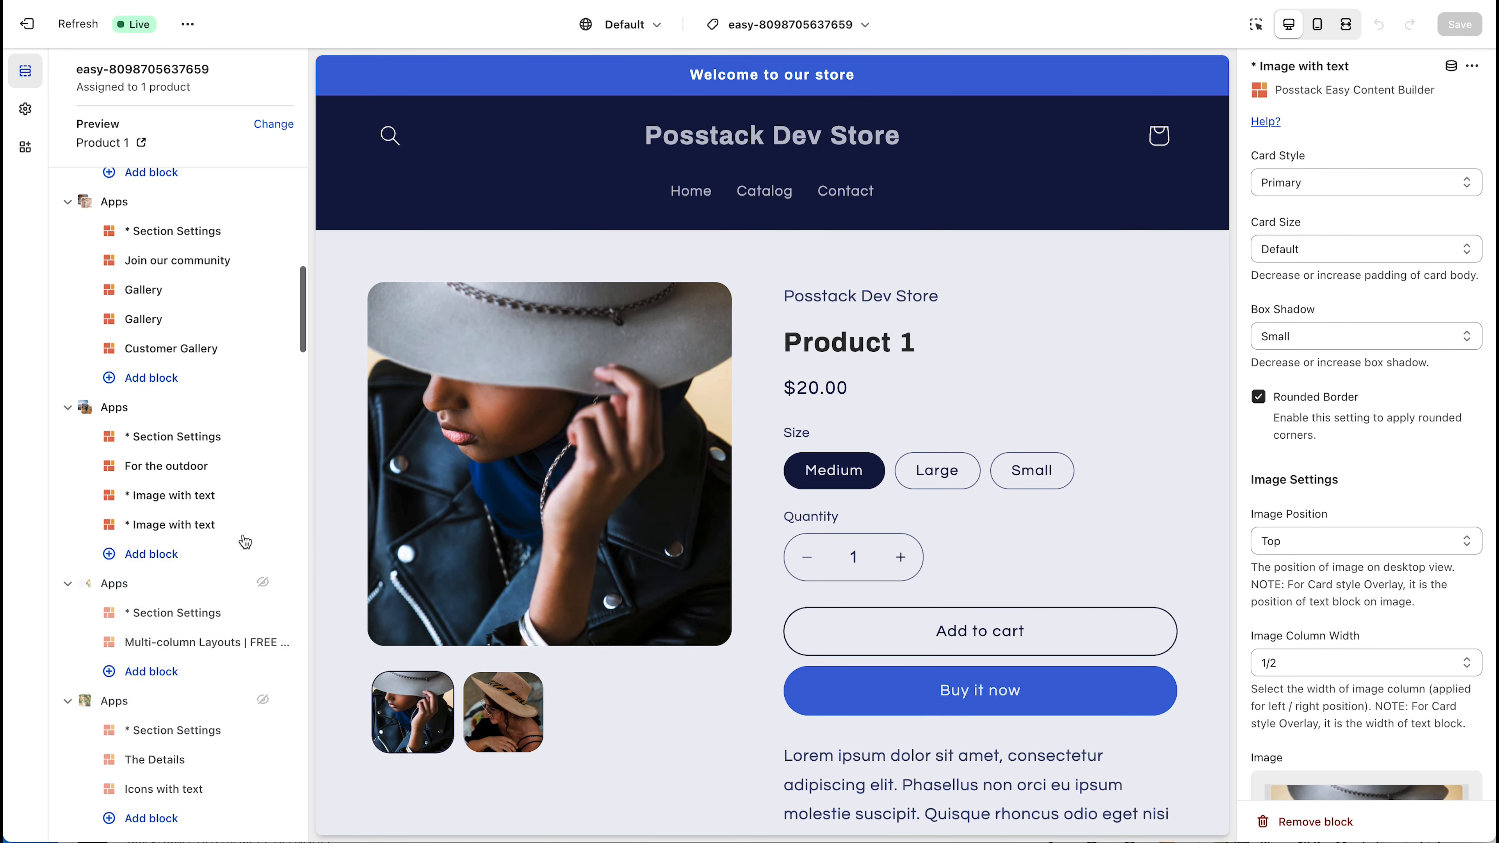
left_click(168, 414)
left_click(155, 235)
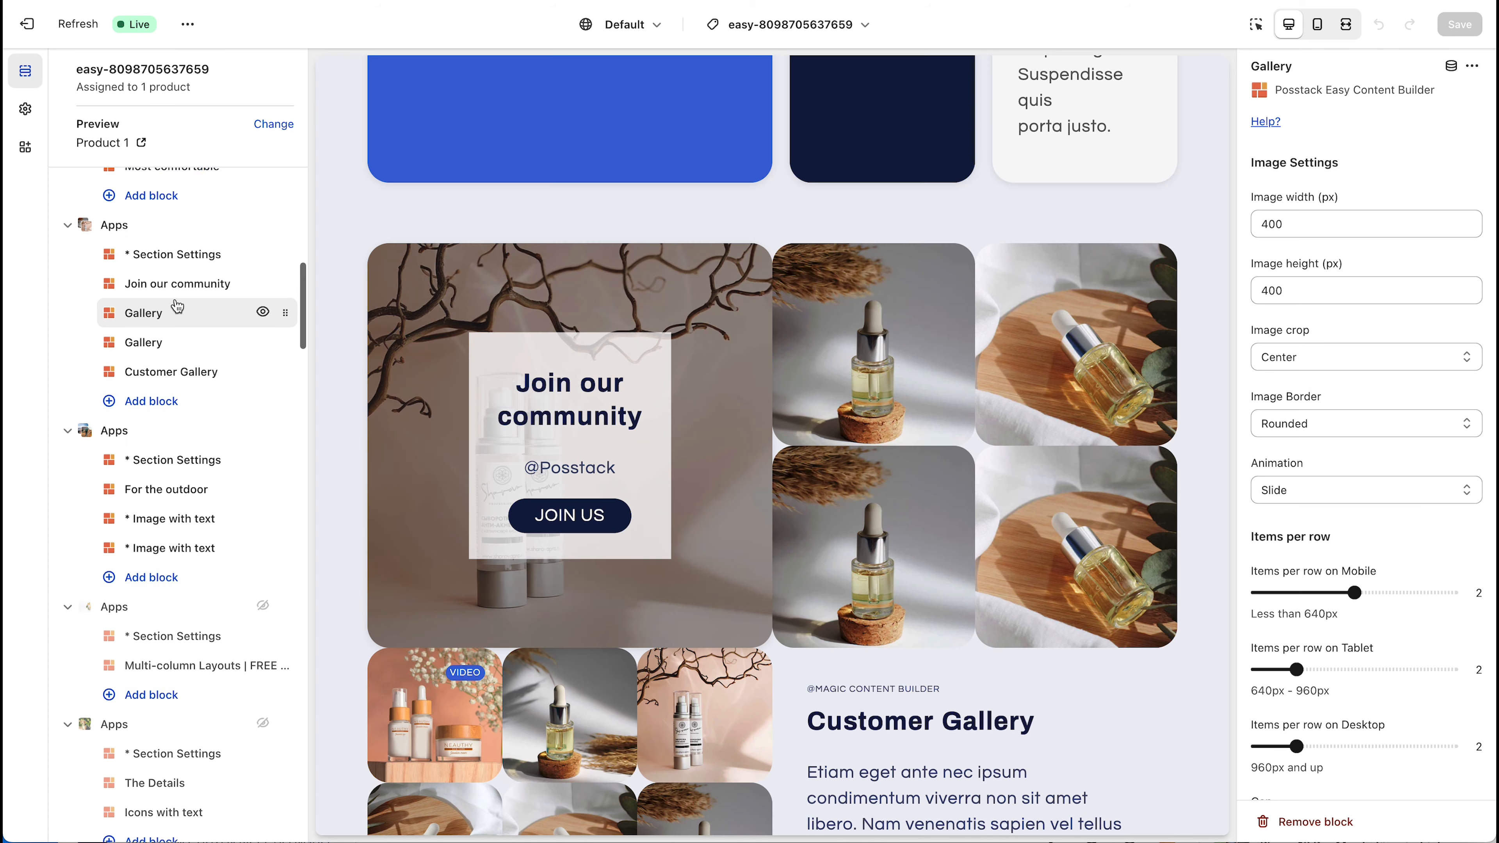
left_click(190, 255)
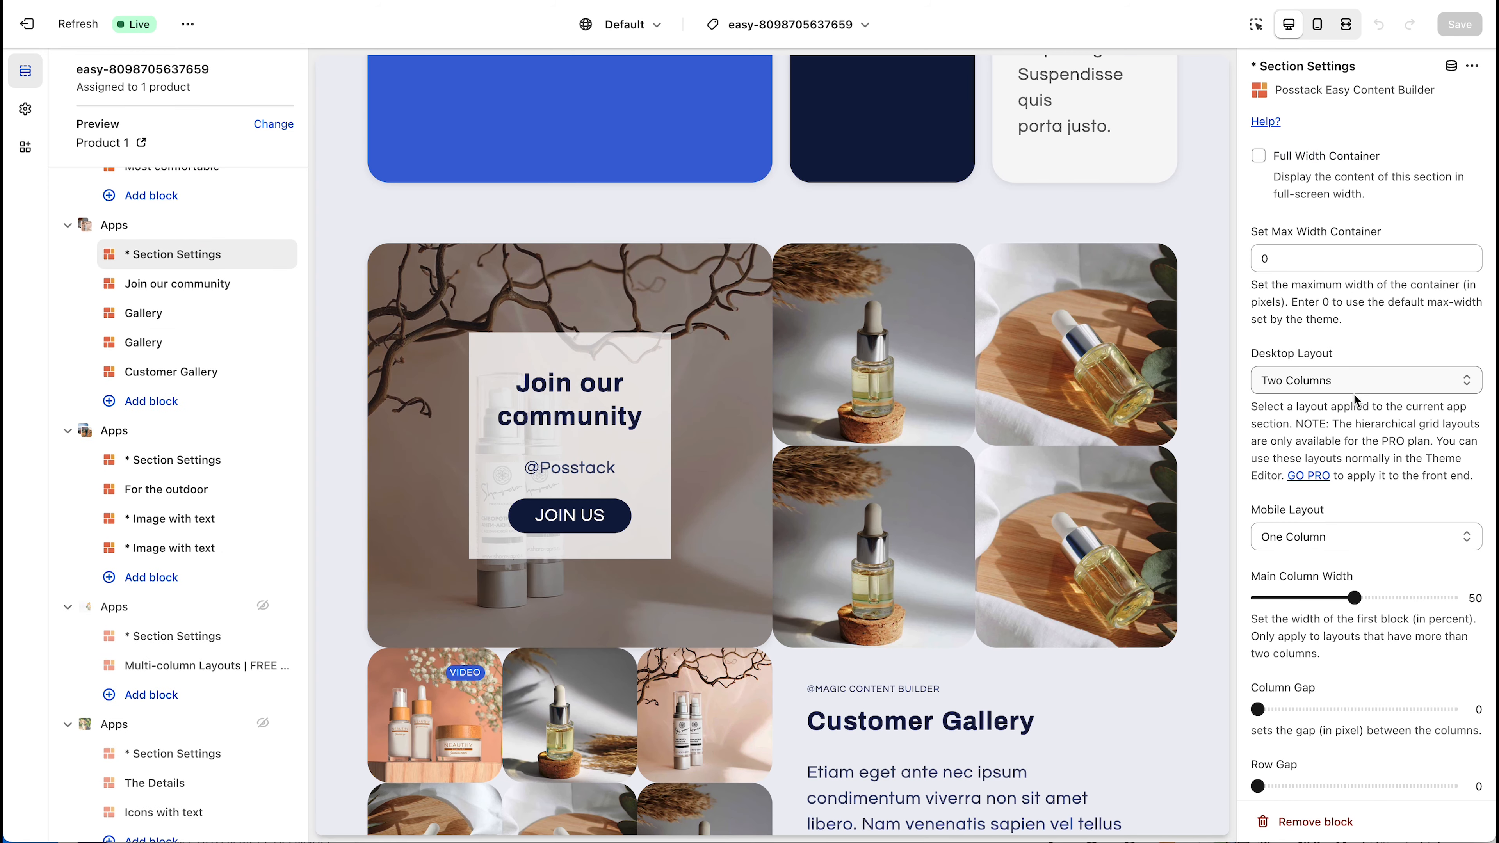
scroll(1369, 552, "down", 1)
scroll(1369, 552, "down", 3)
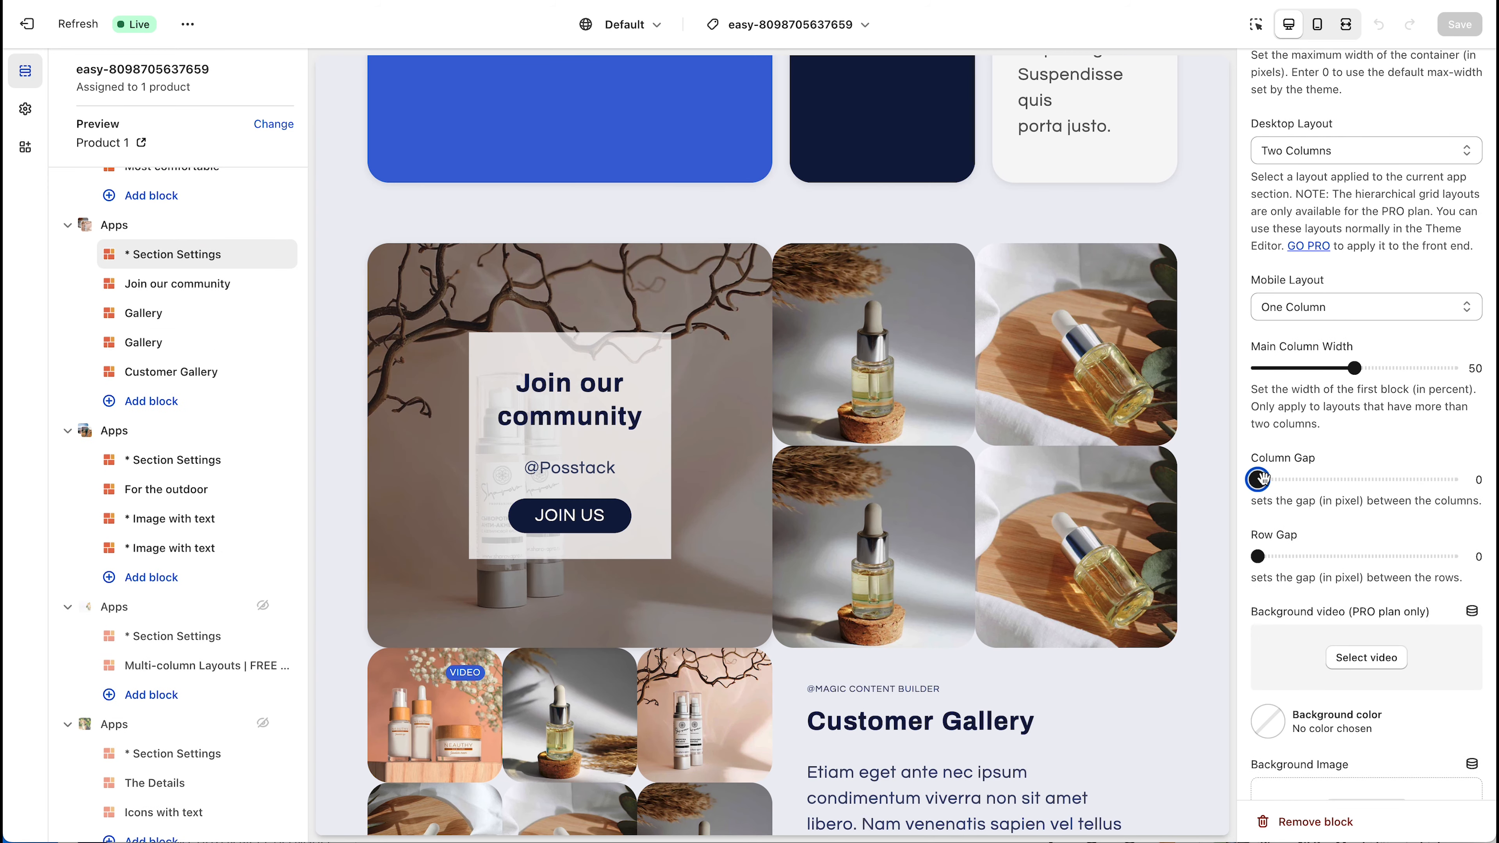
left_click_drag(1258, 479, 1277, 479)
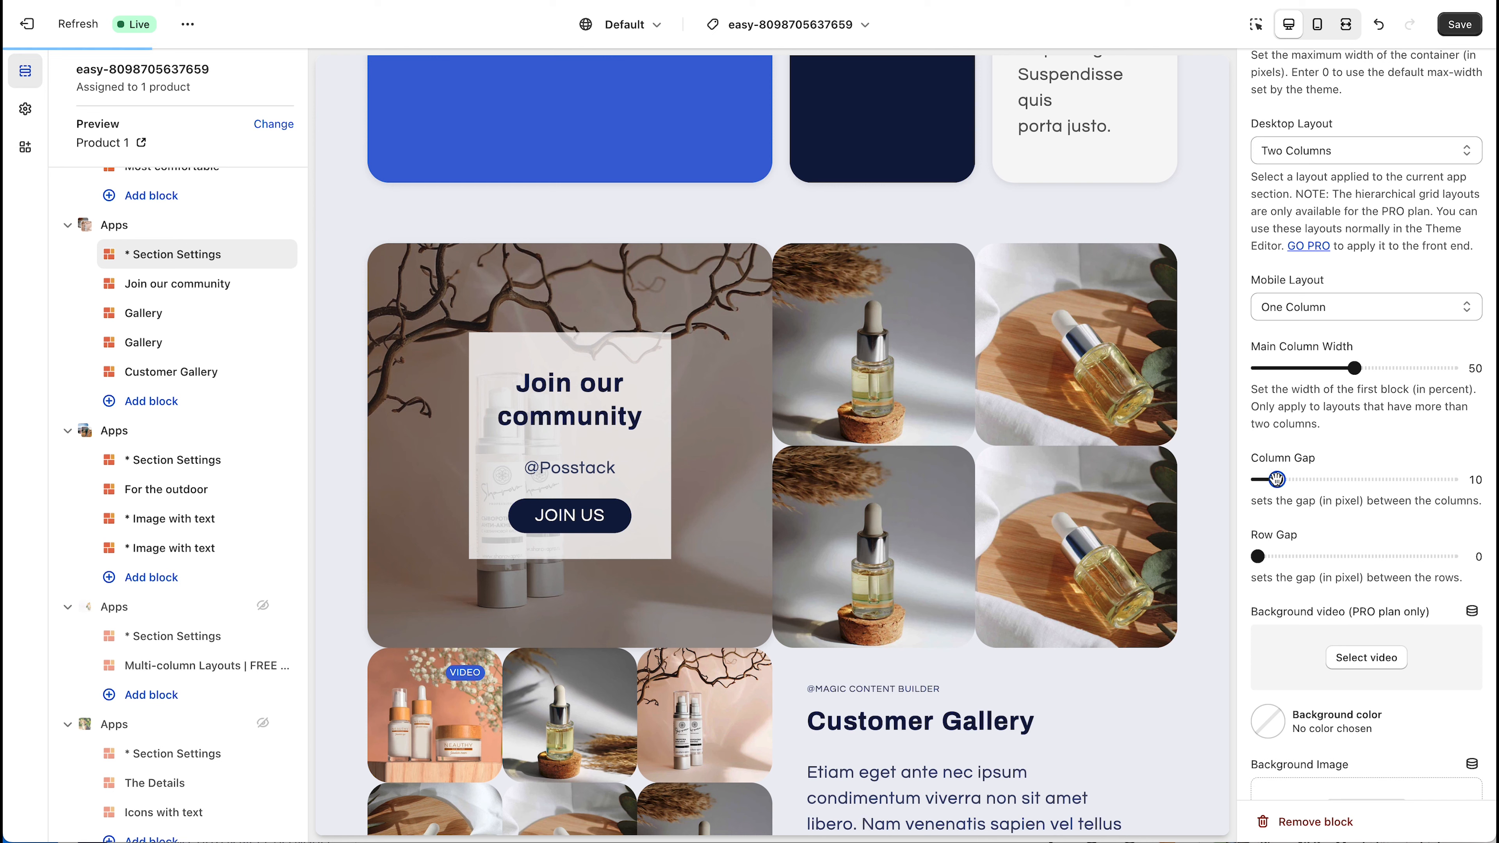
- Save the column gap change, and set the item gap of the first Gallery block below "Join our community" to Small
left_click(1454, 26)
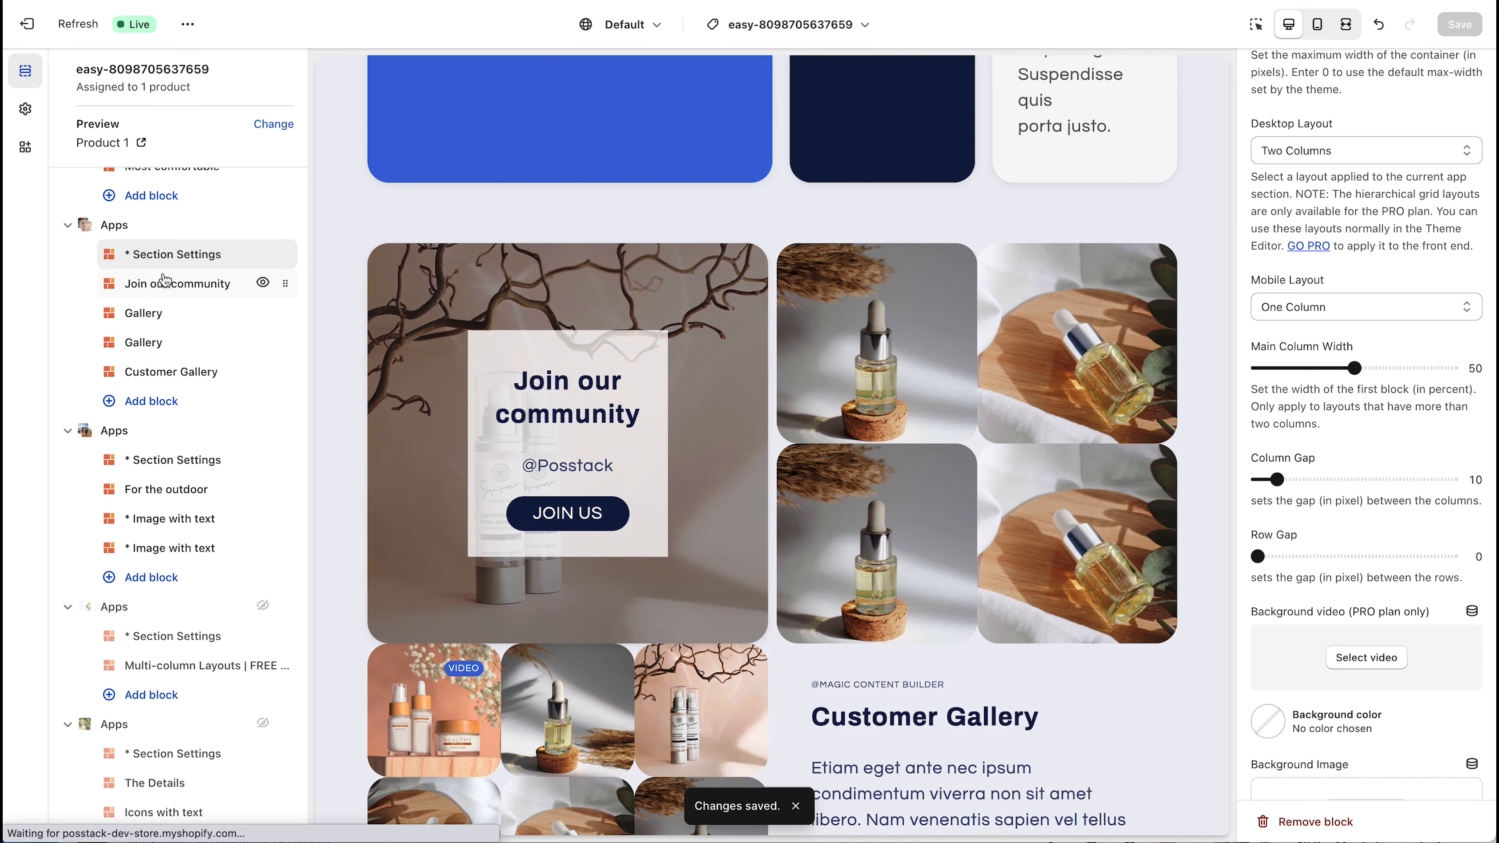
left_click(154, 318)
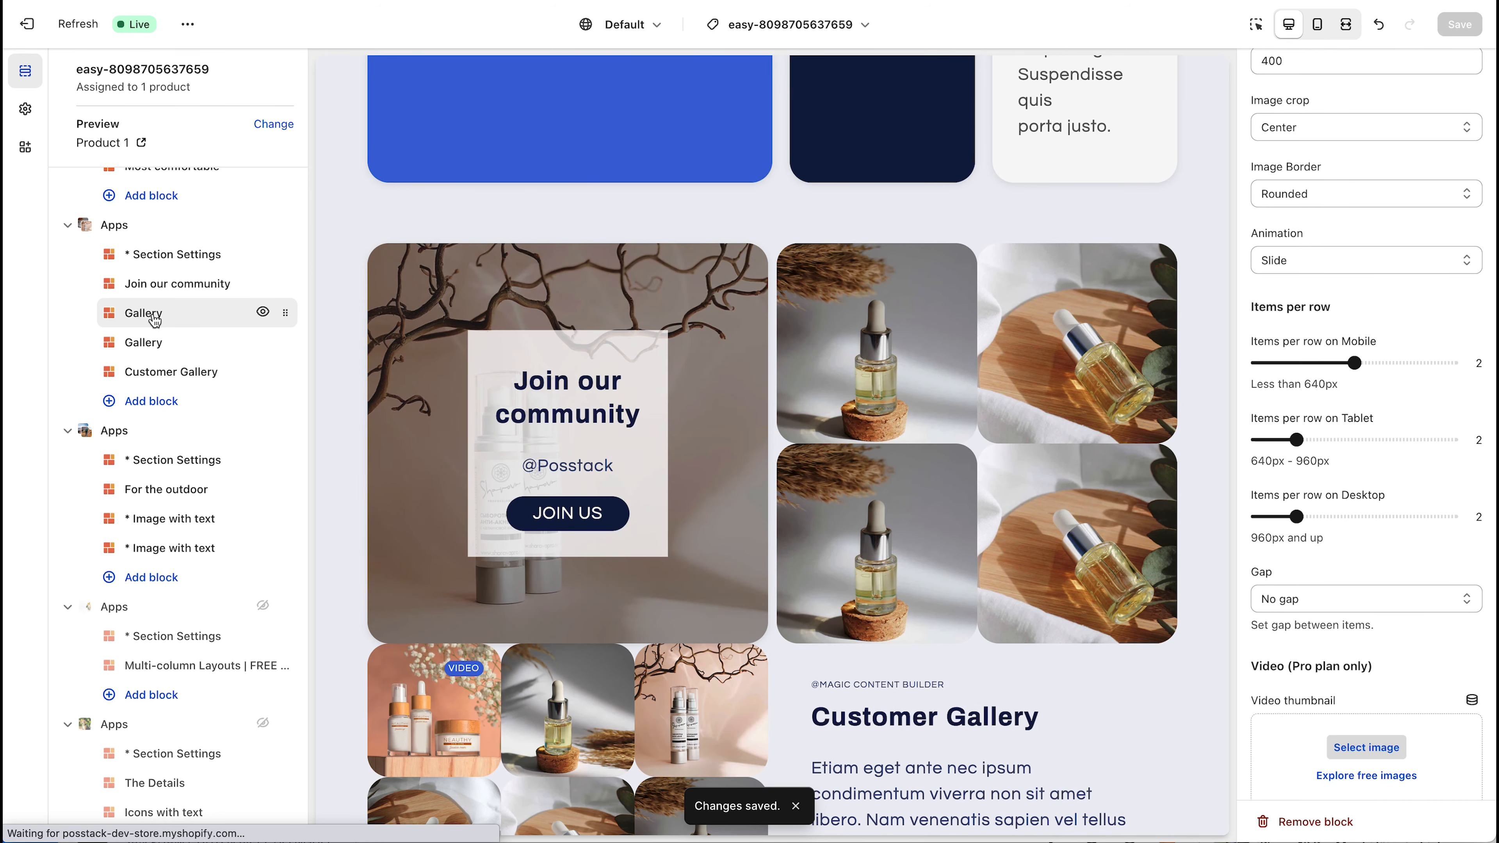
left_click(150, 342)
scroll(594, 333, "up", 8)
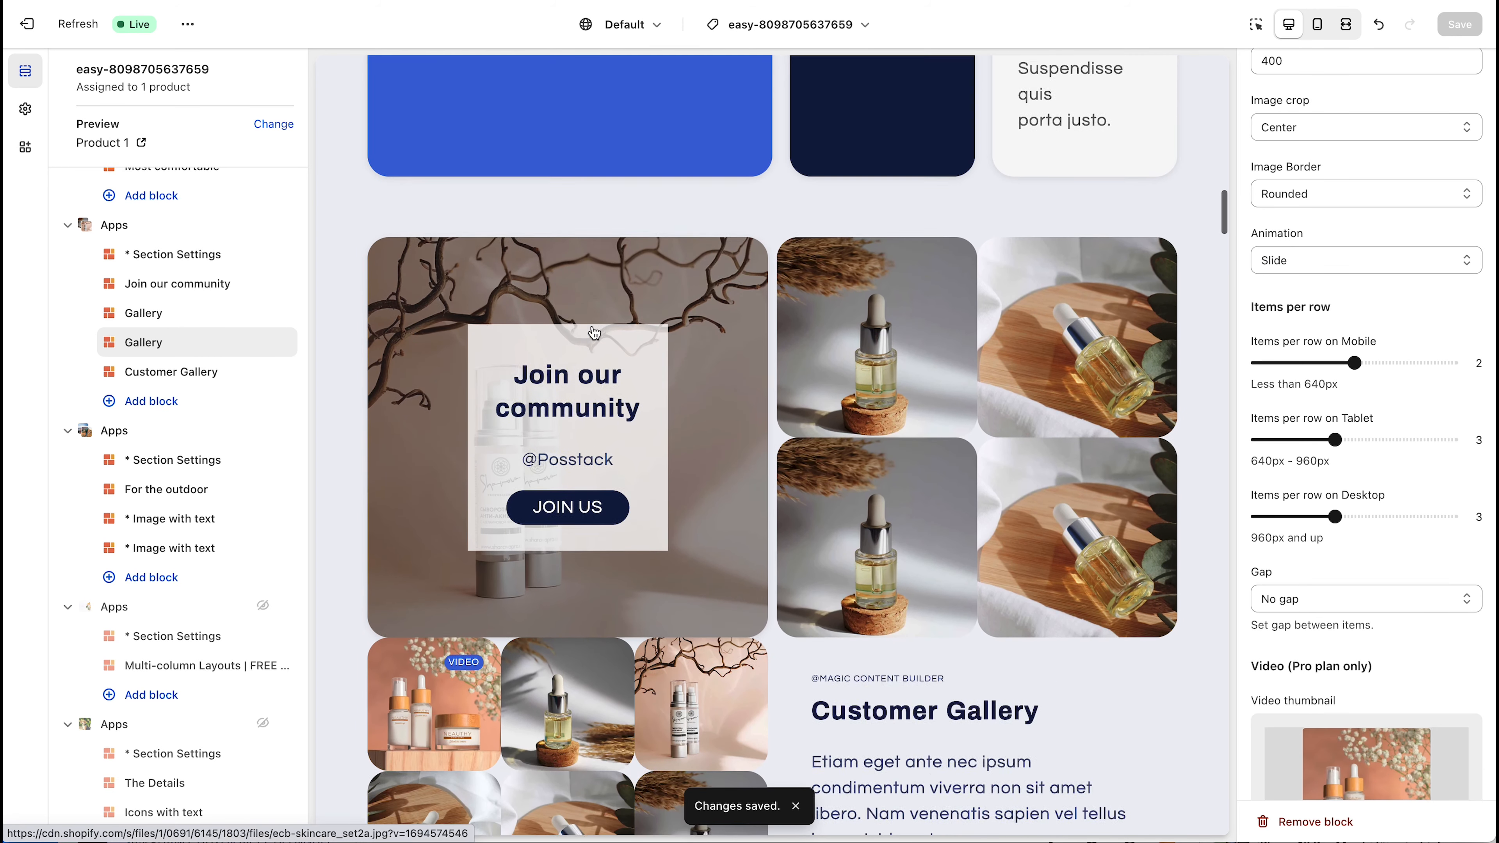
left_click(155, 319)
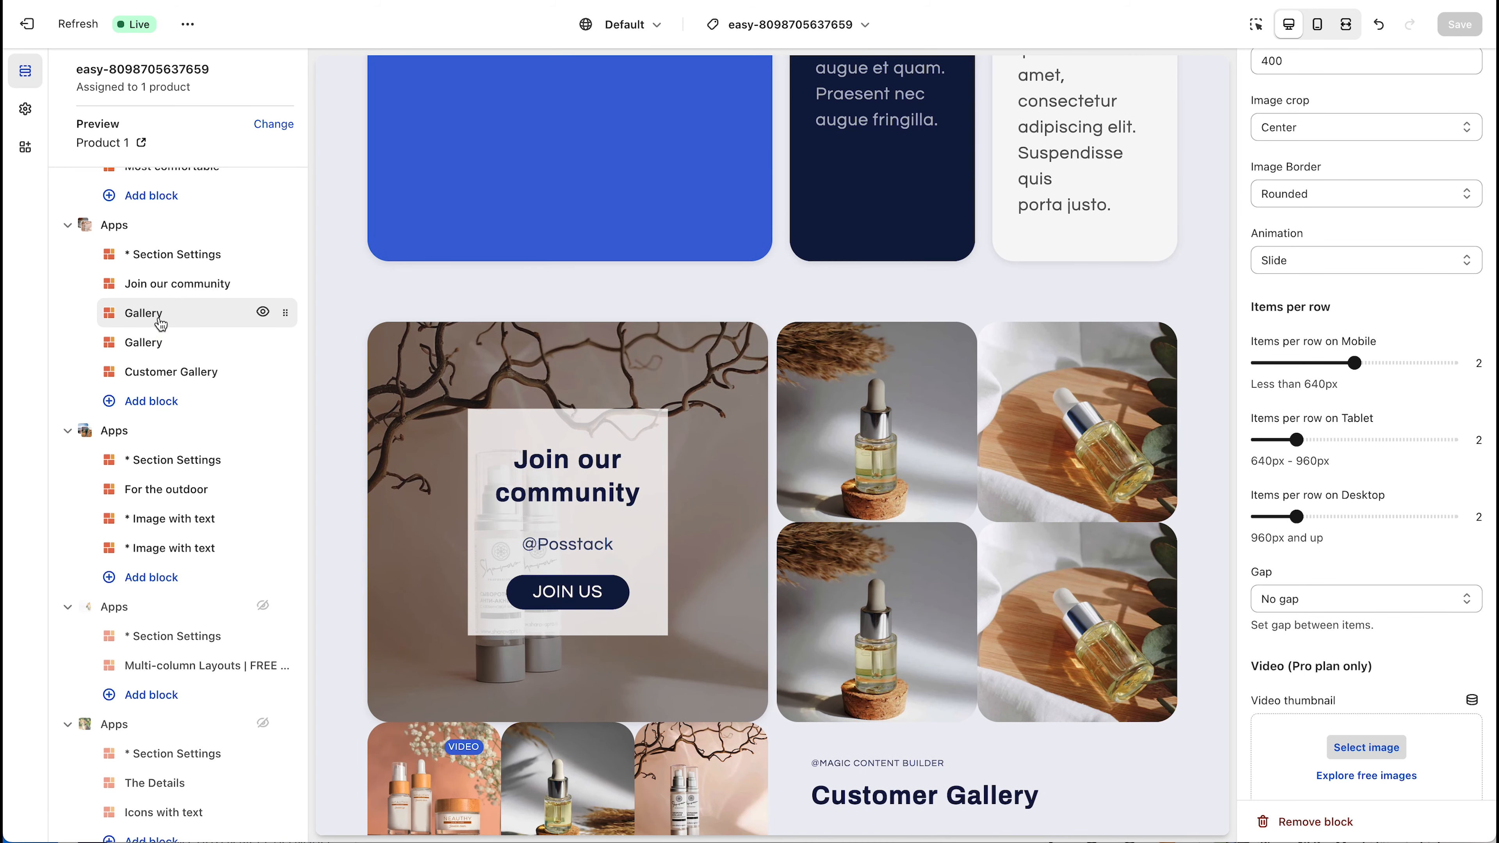
left_click(1326, 612)
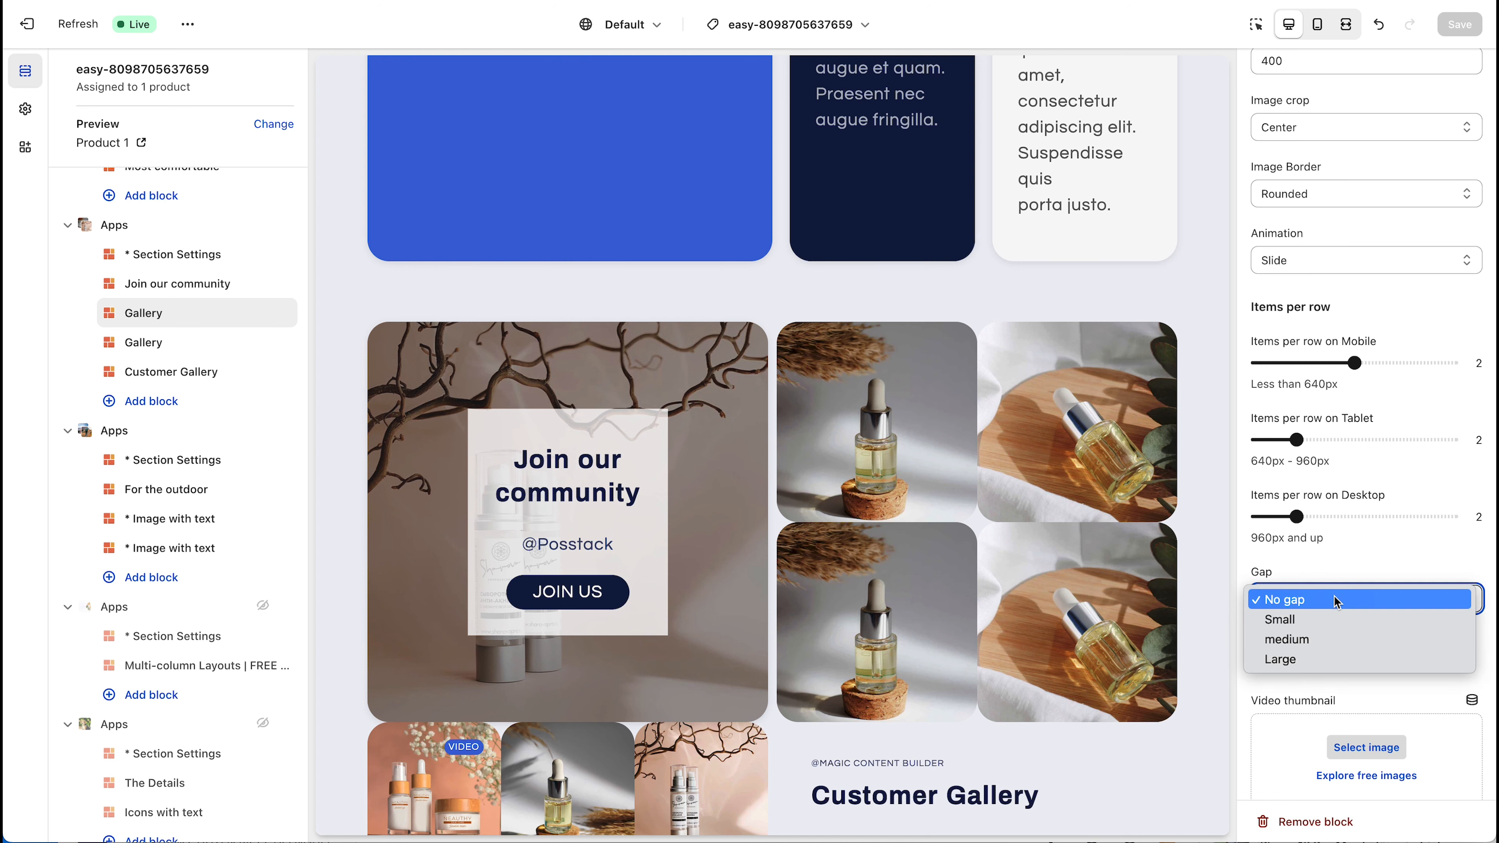
left_click(1329, 616)
- Set the item gap of the second Gallery block, the three-per-row one beside Customer Gallery, to Small
left_click(162, 349)
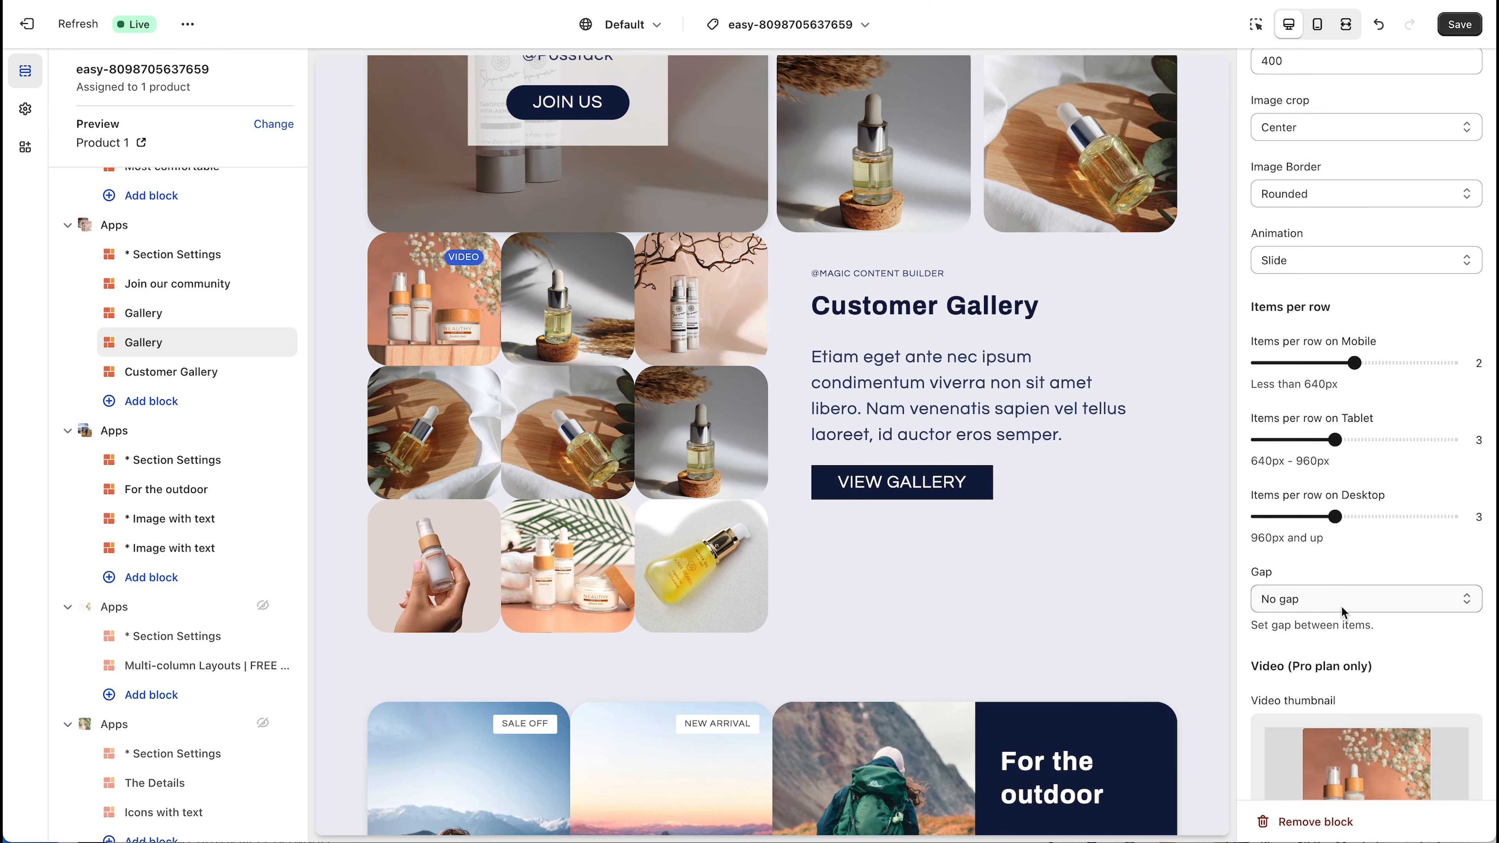
left_click(1341, 606)
left_click(1320, 622)
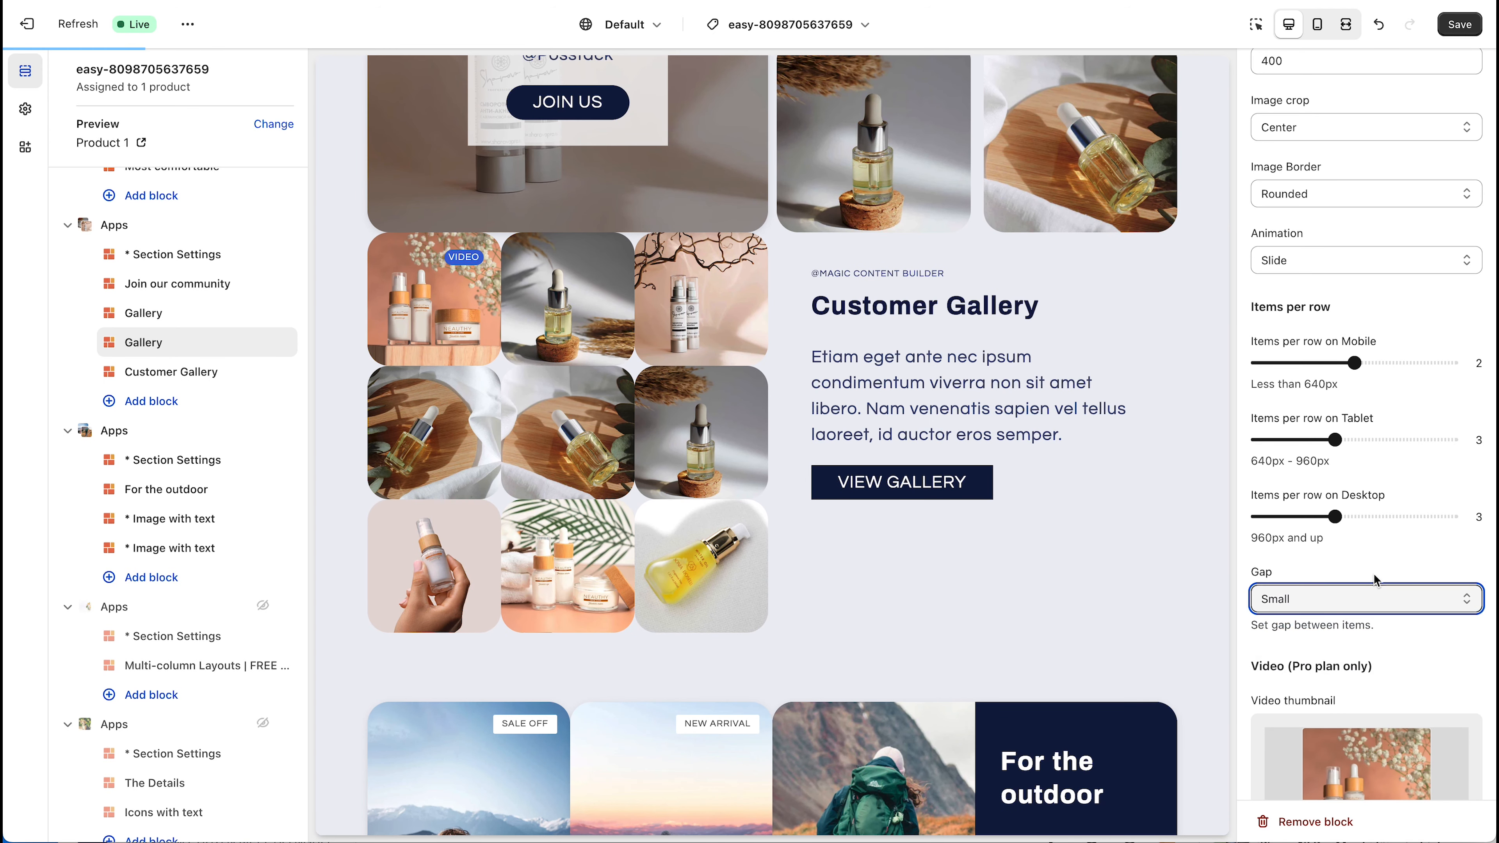
scroll(1380, 560, "up", 2)
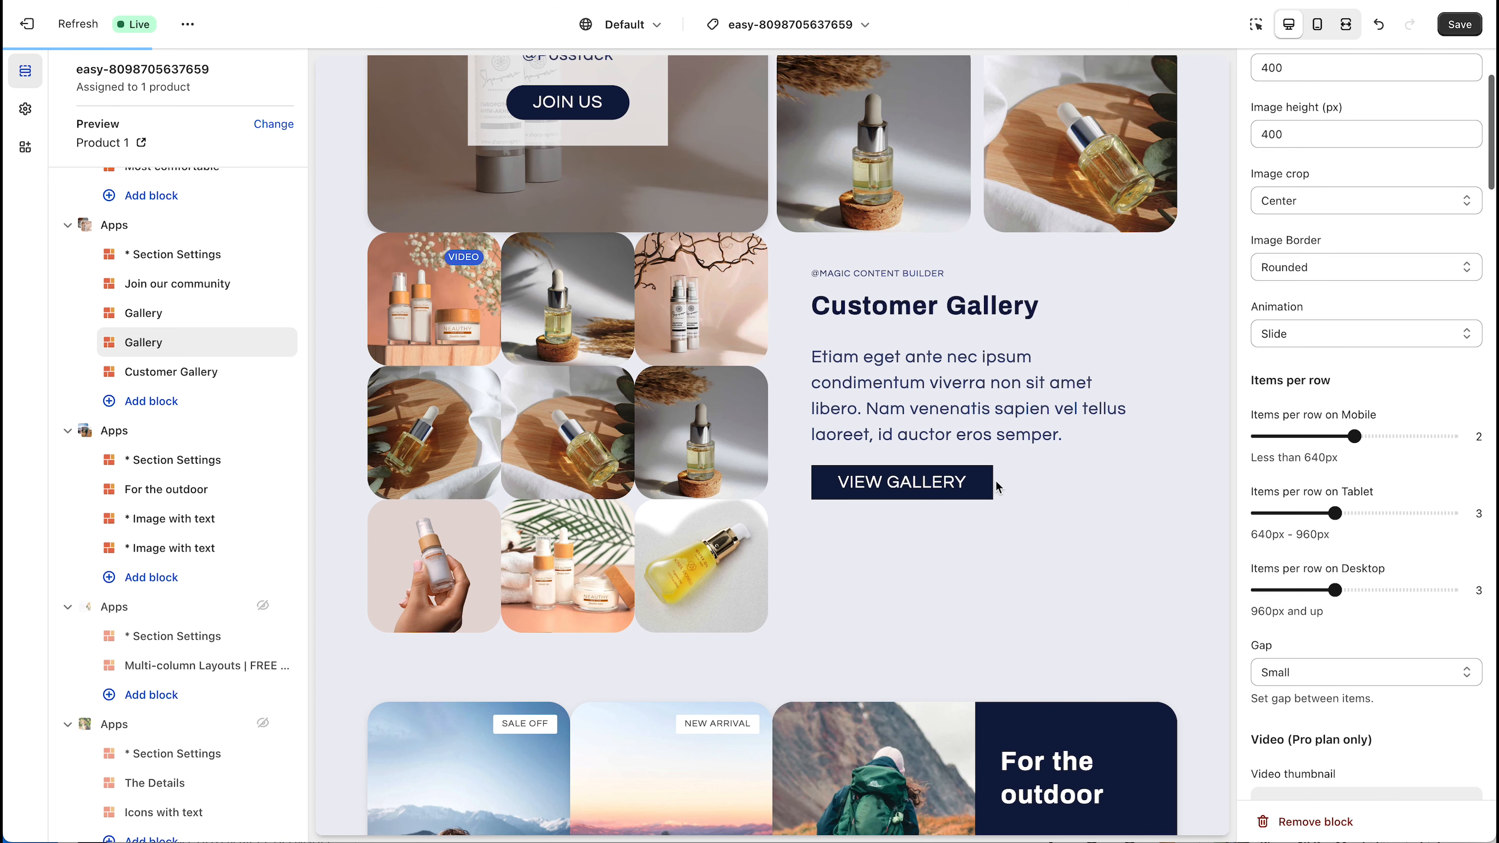
scroll(995, 480, "up", 4)
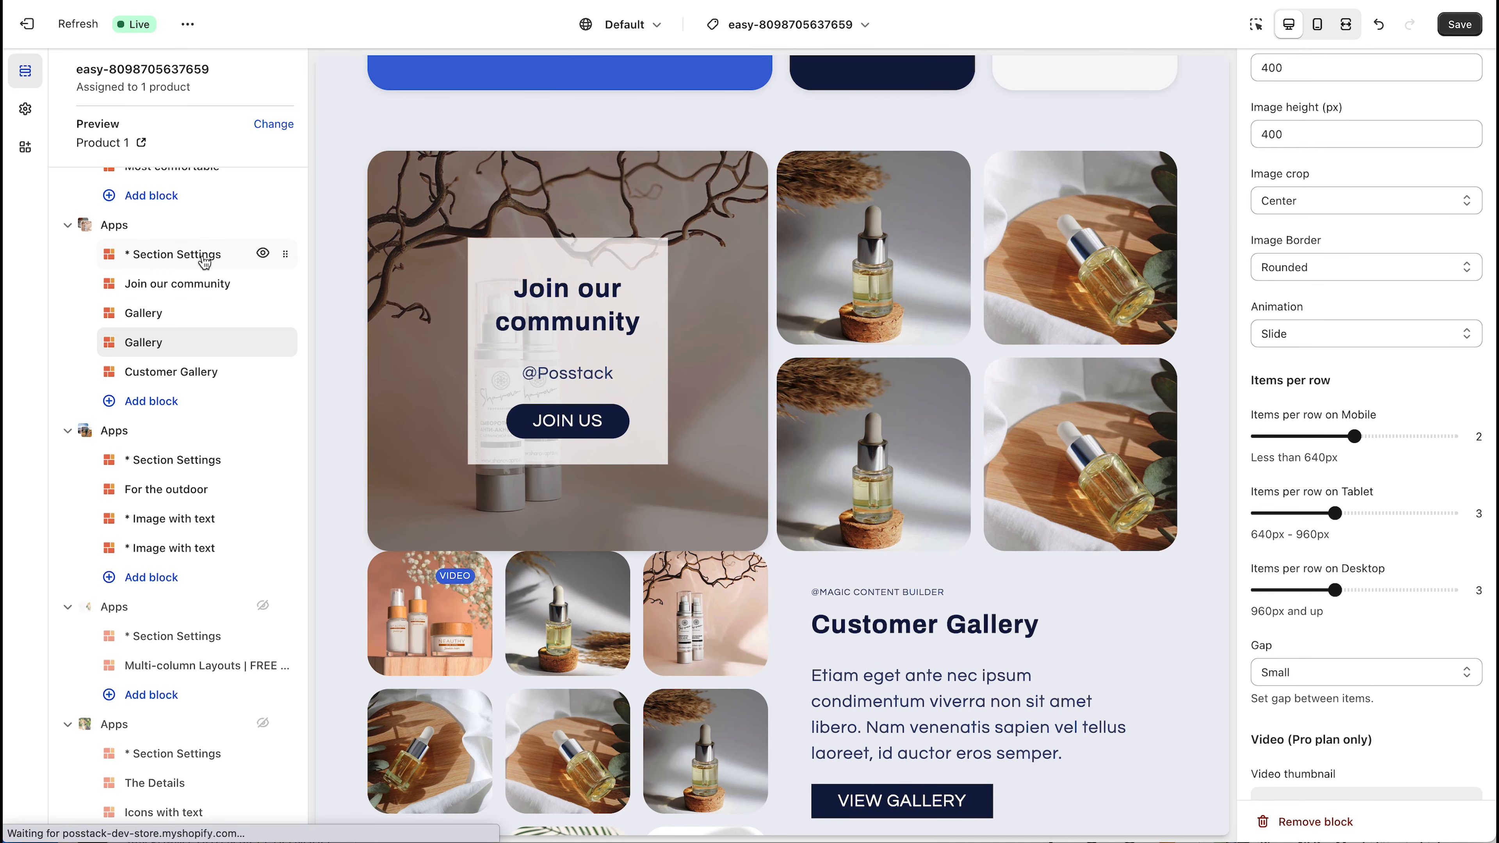
- In the section settings of the "Join our community" Apps section, set the column gap and row gap to 20 pixels and save
left_click(204, 261)
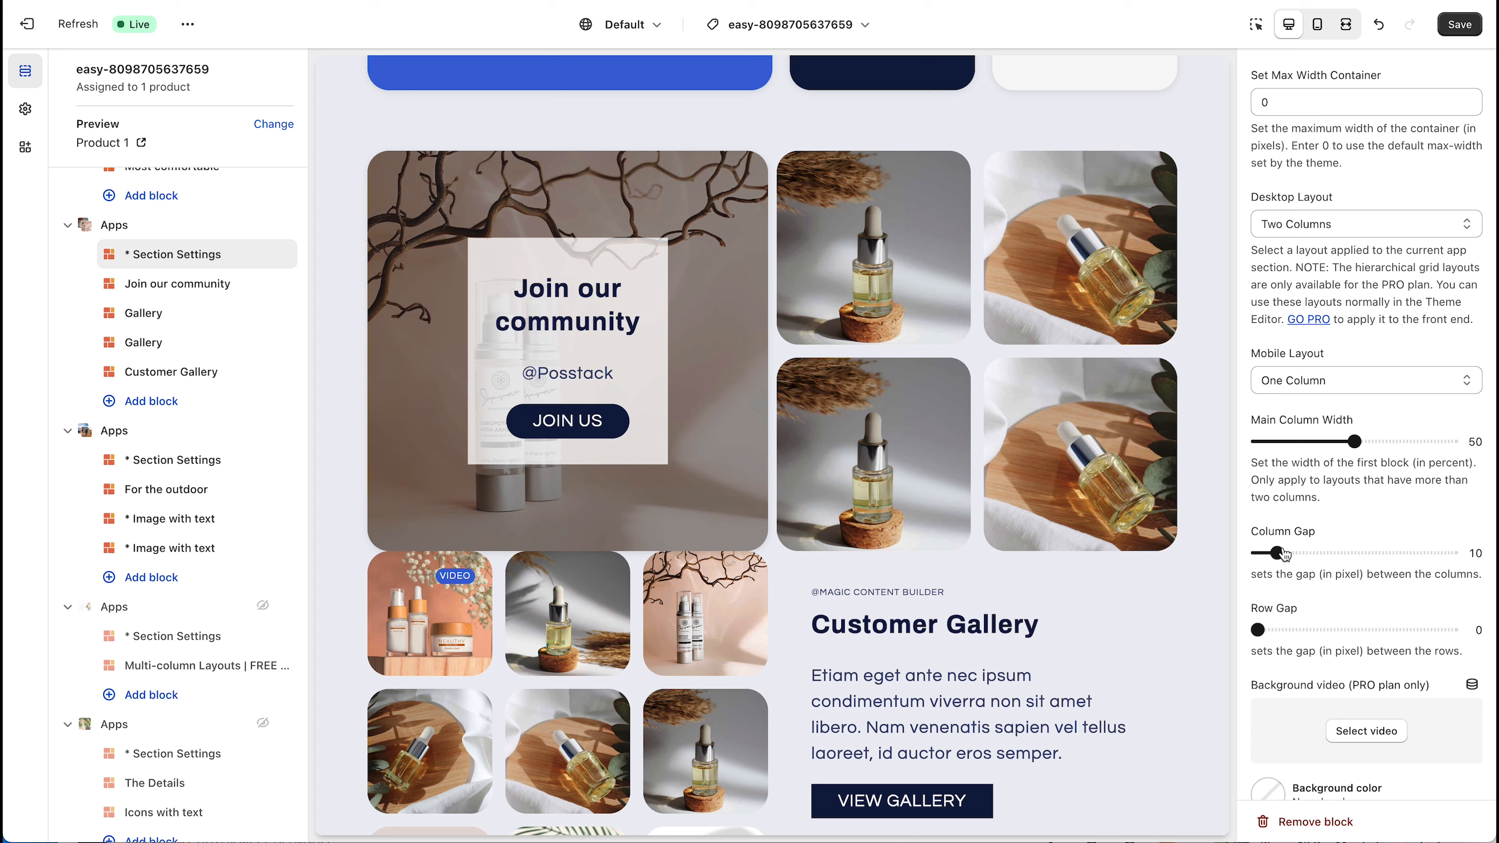
left_click(1279, 550)
left_click_drag(1279, 551, 1296, 552)
left_click_drag(1257, 630, 1296, 630)
left_click(1460, 25)
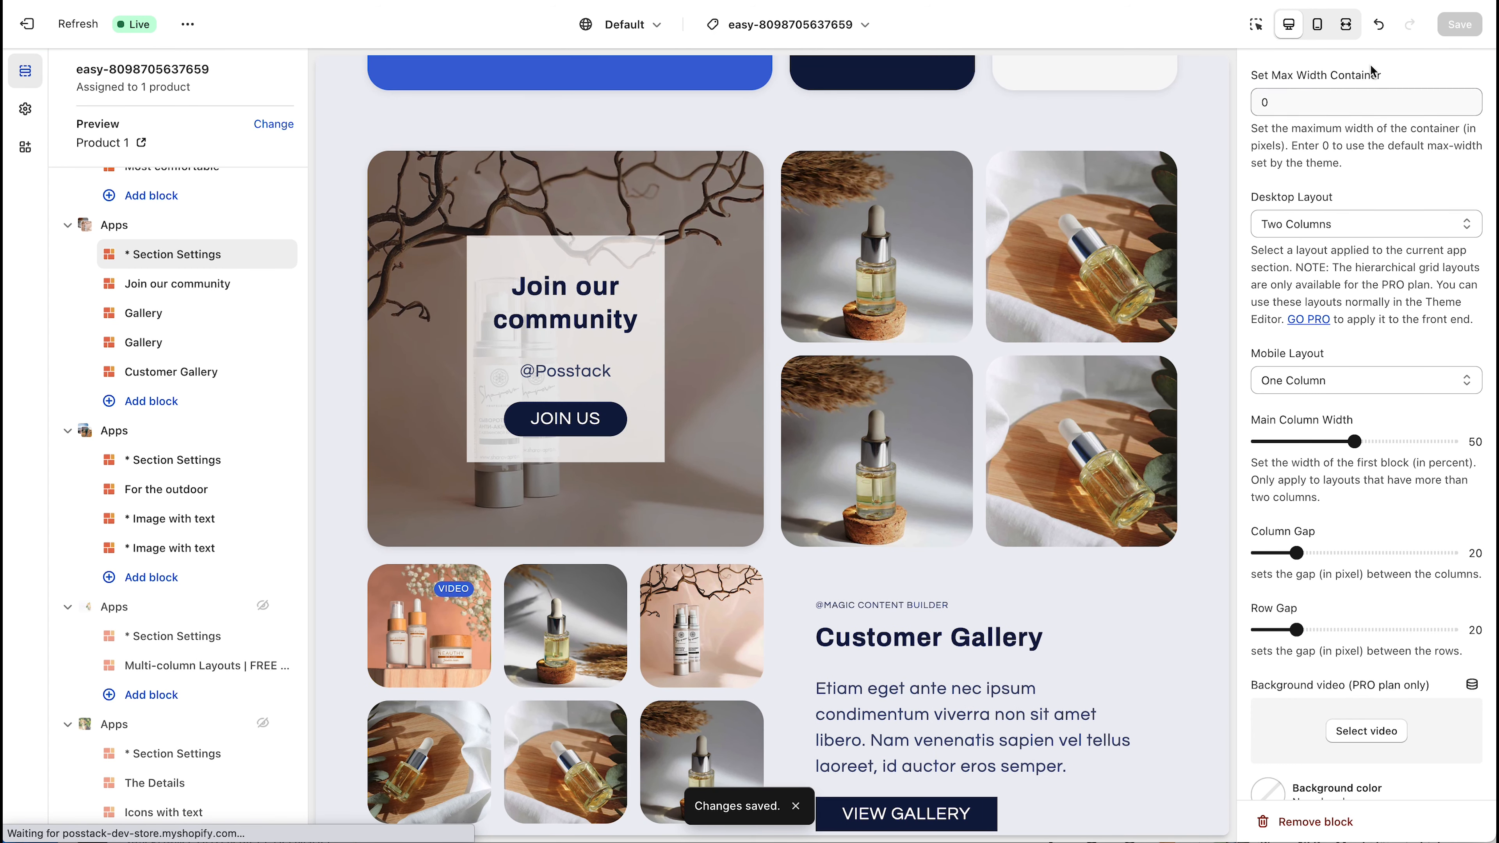
- Examine the spacing and styling of the product page's cards, galleries and outdoor banner in the full-width preview, comparing them with the theme's product section
left_click(1347, 26)
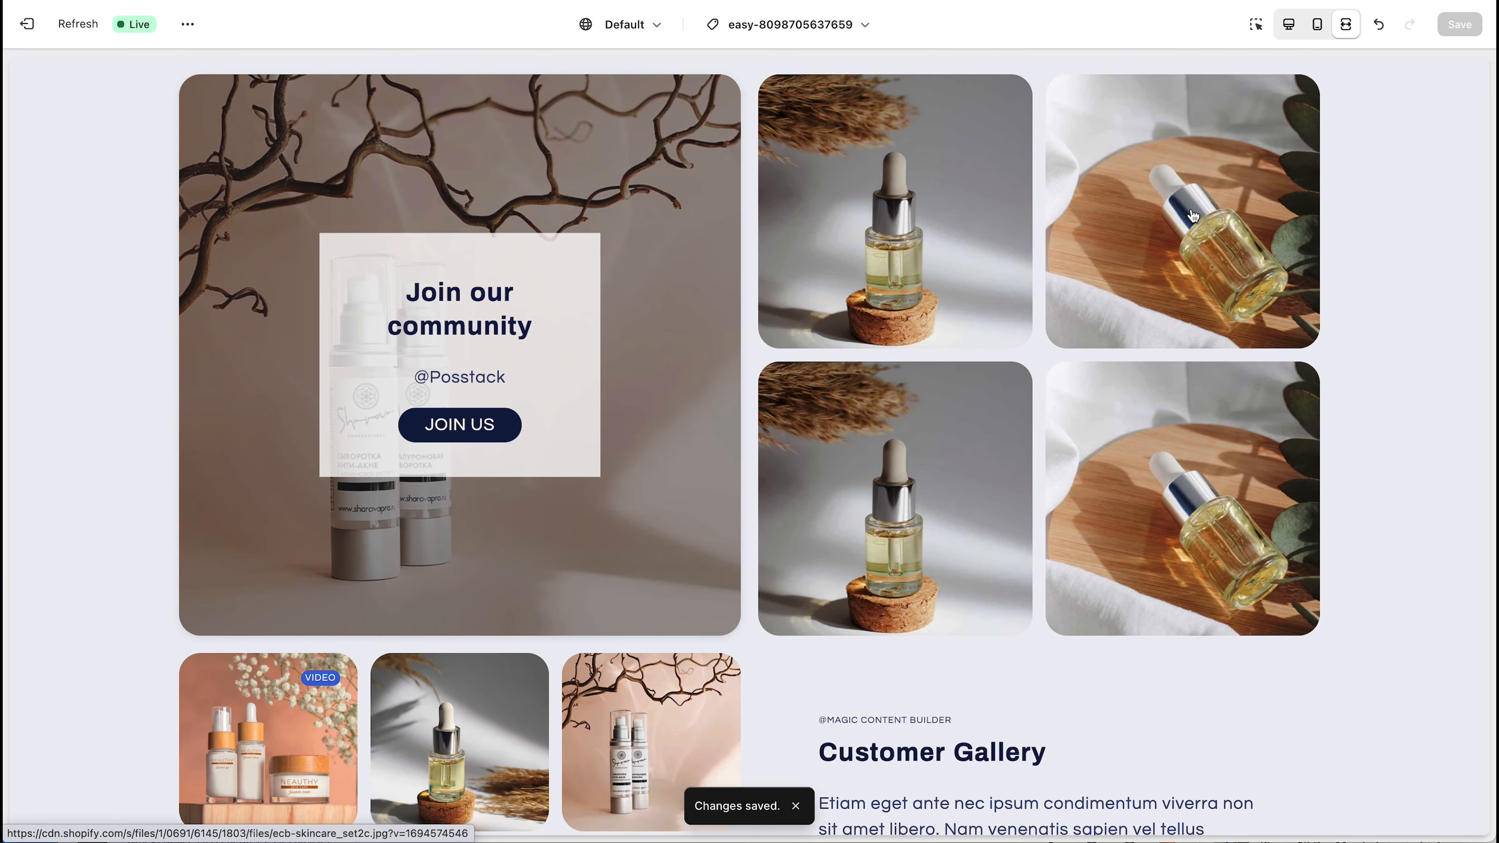
scroll(1193, 216, "up", 15)
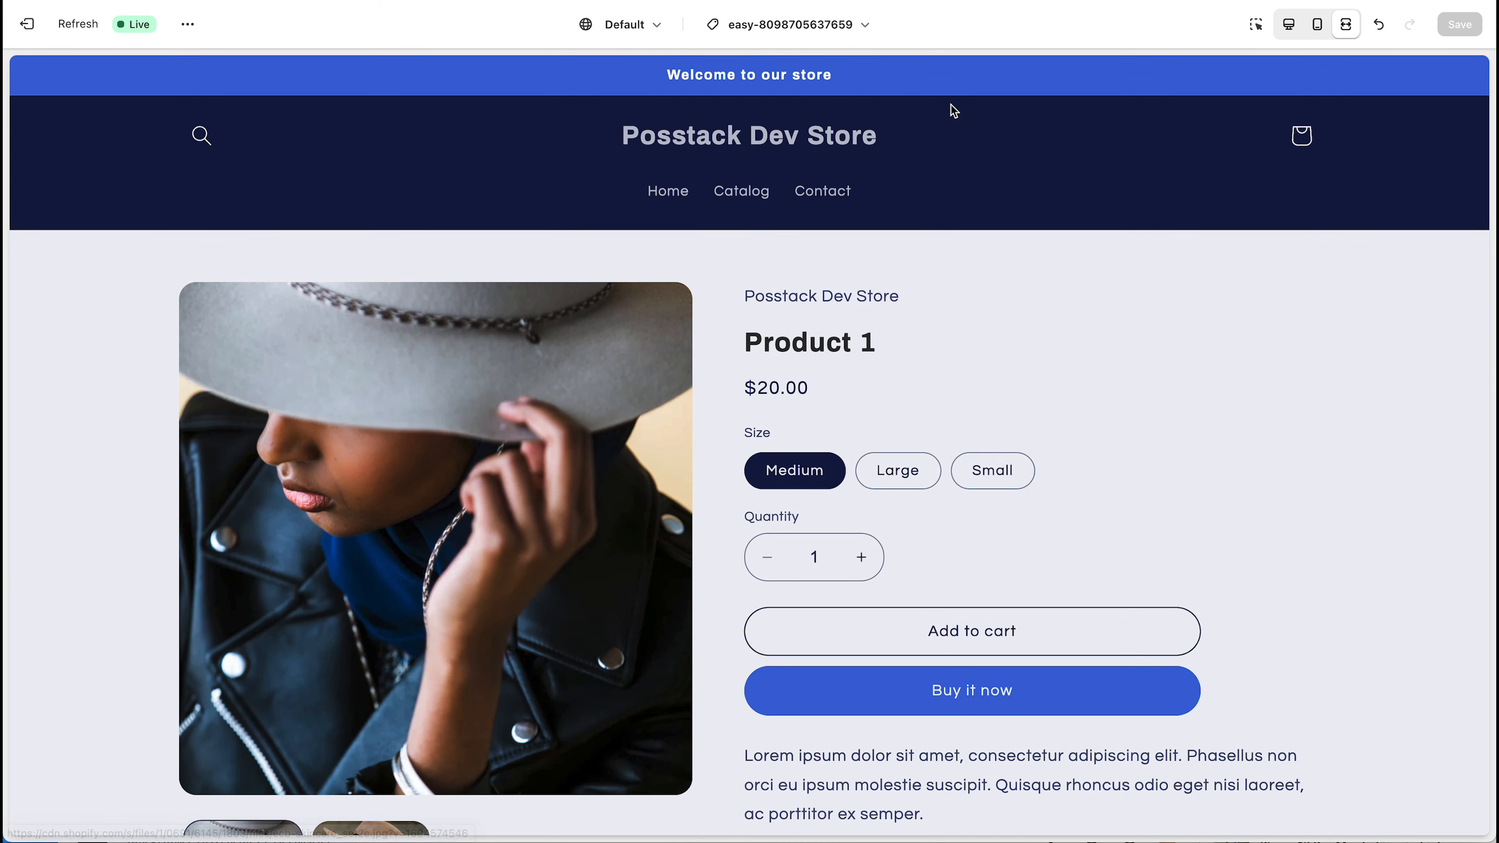
scroll(1016, 376, "down", 9)
scroll(1016, 375, "down", 8)
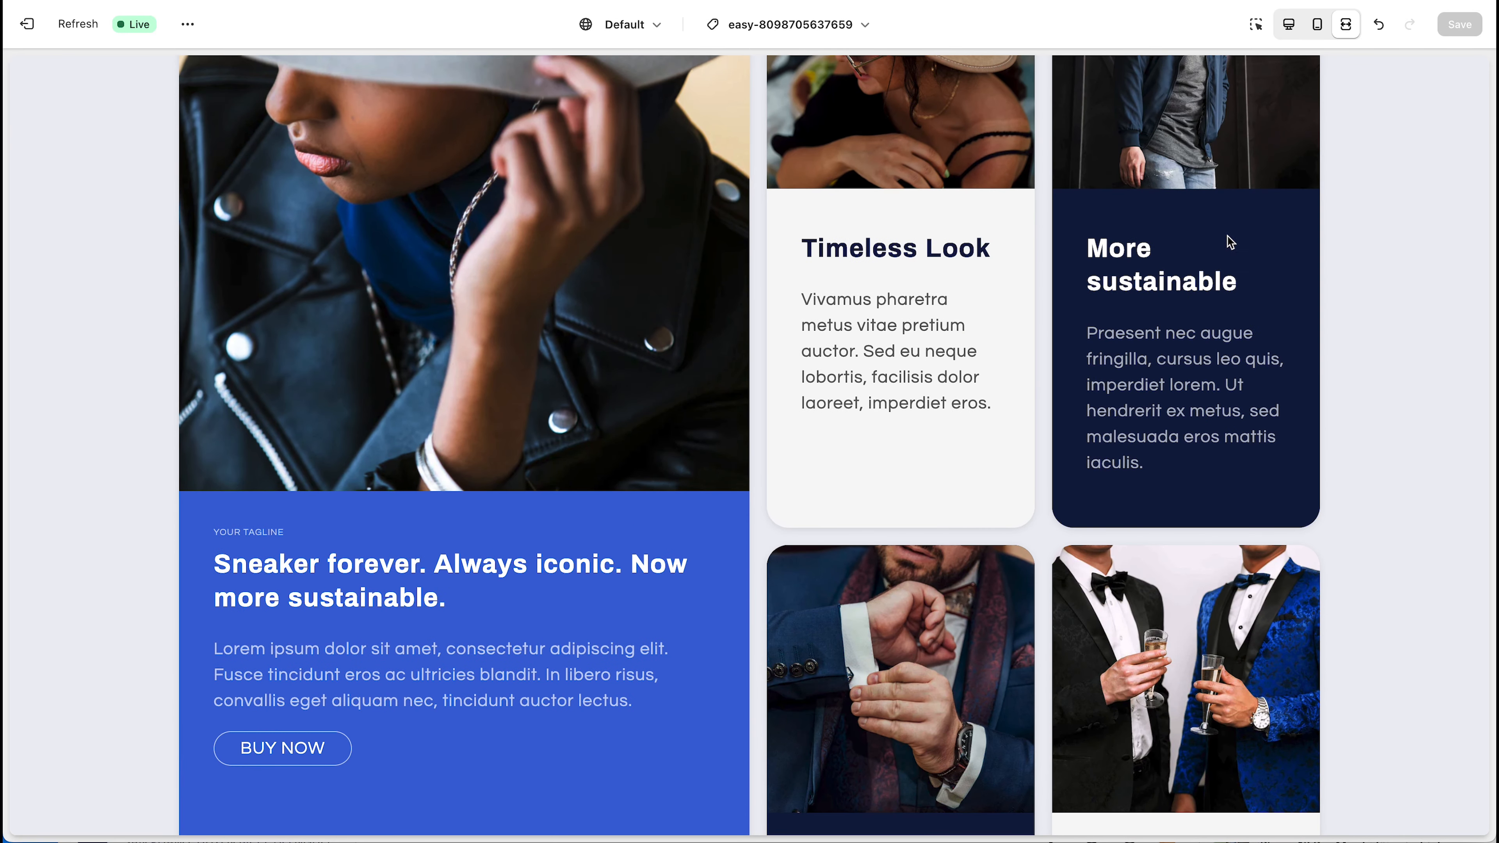
scroll(1121, 310, "down", 5)
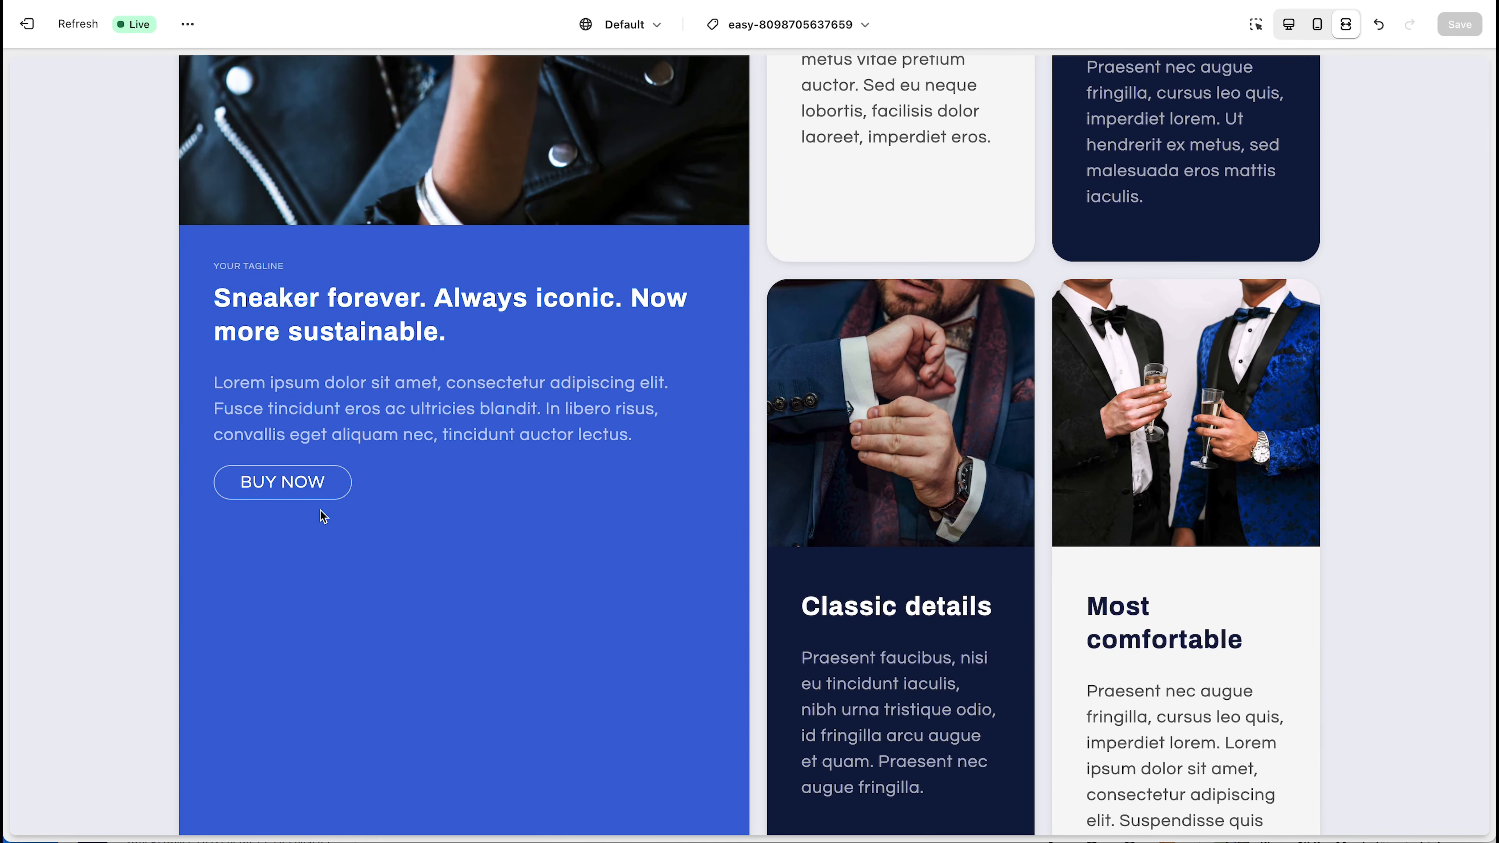
scroll(319, 509, "up", 14)
scroll(439, 455, "down", 15)
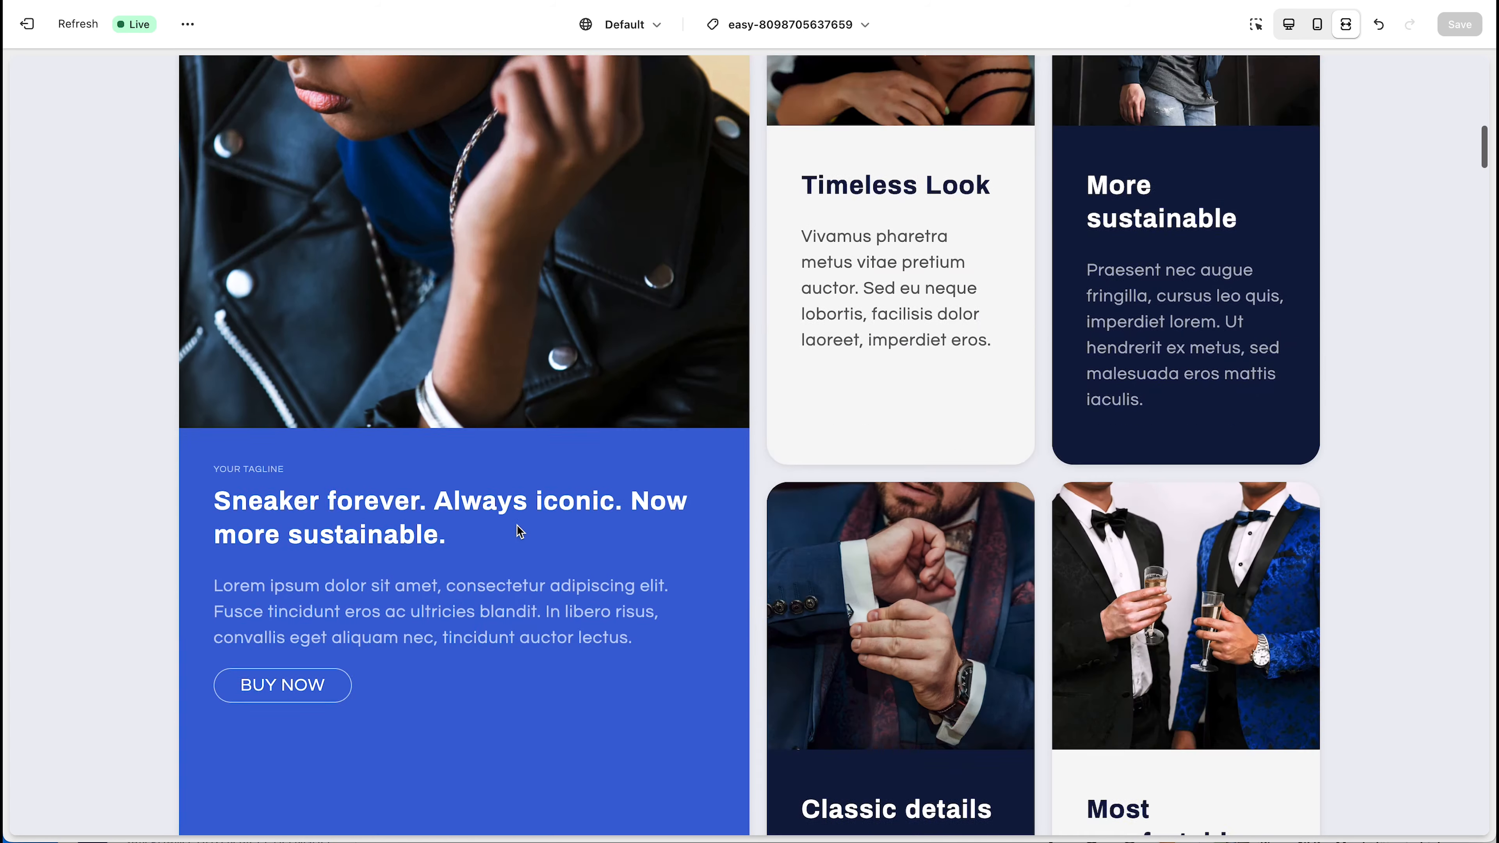
scroll(520, 528, "down", 8)
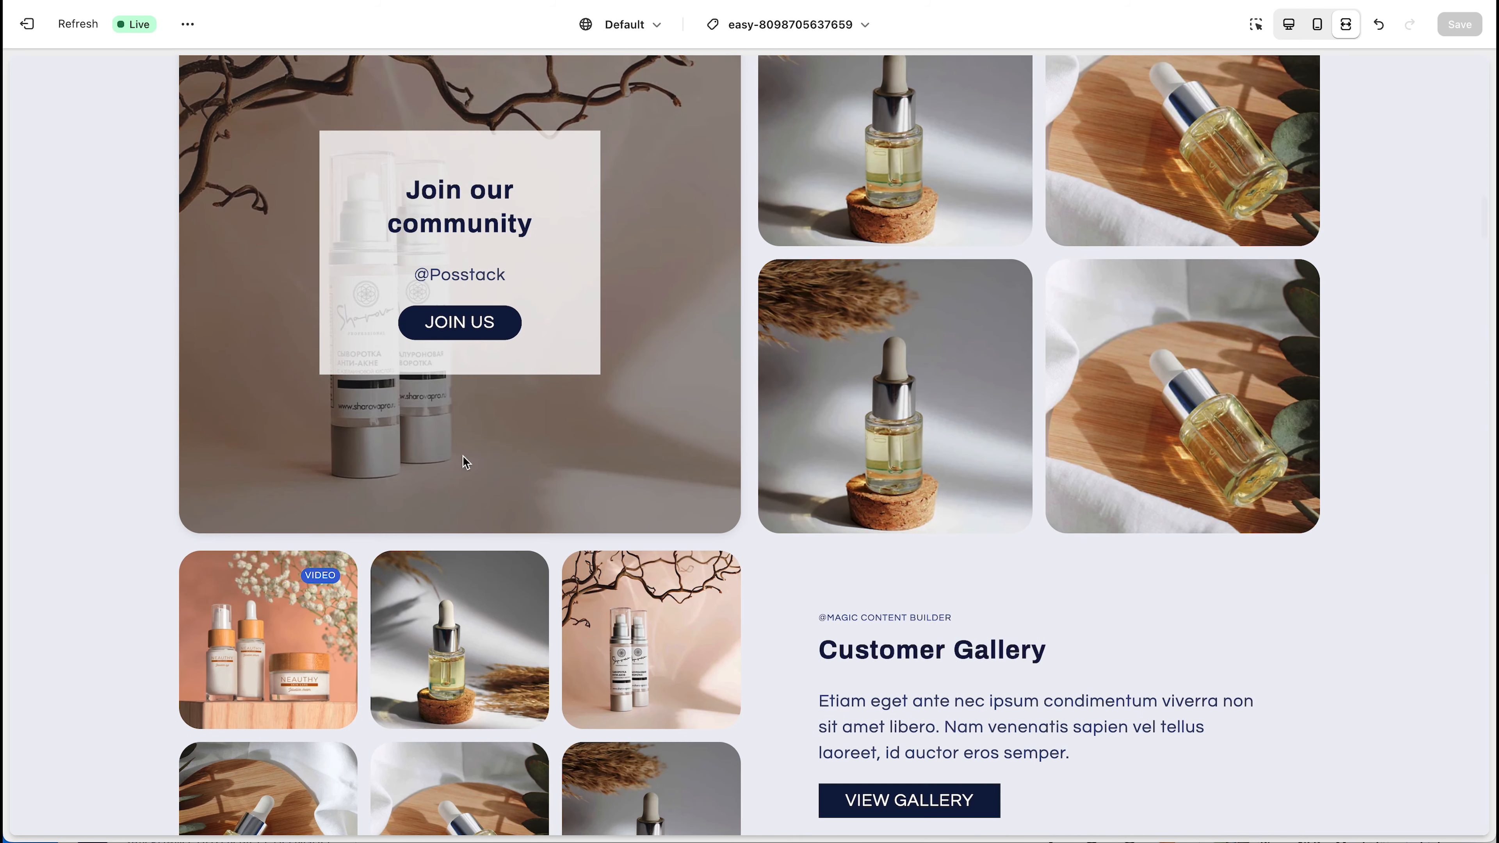
scroll(534, 486, "down", 1)
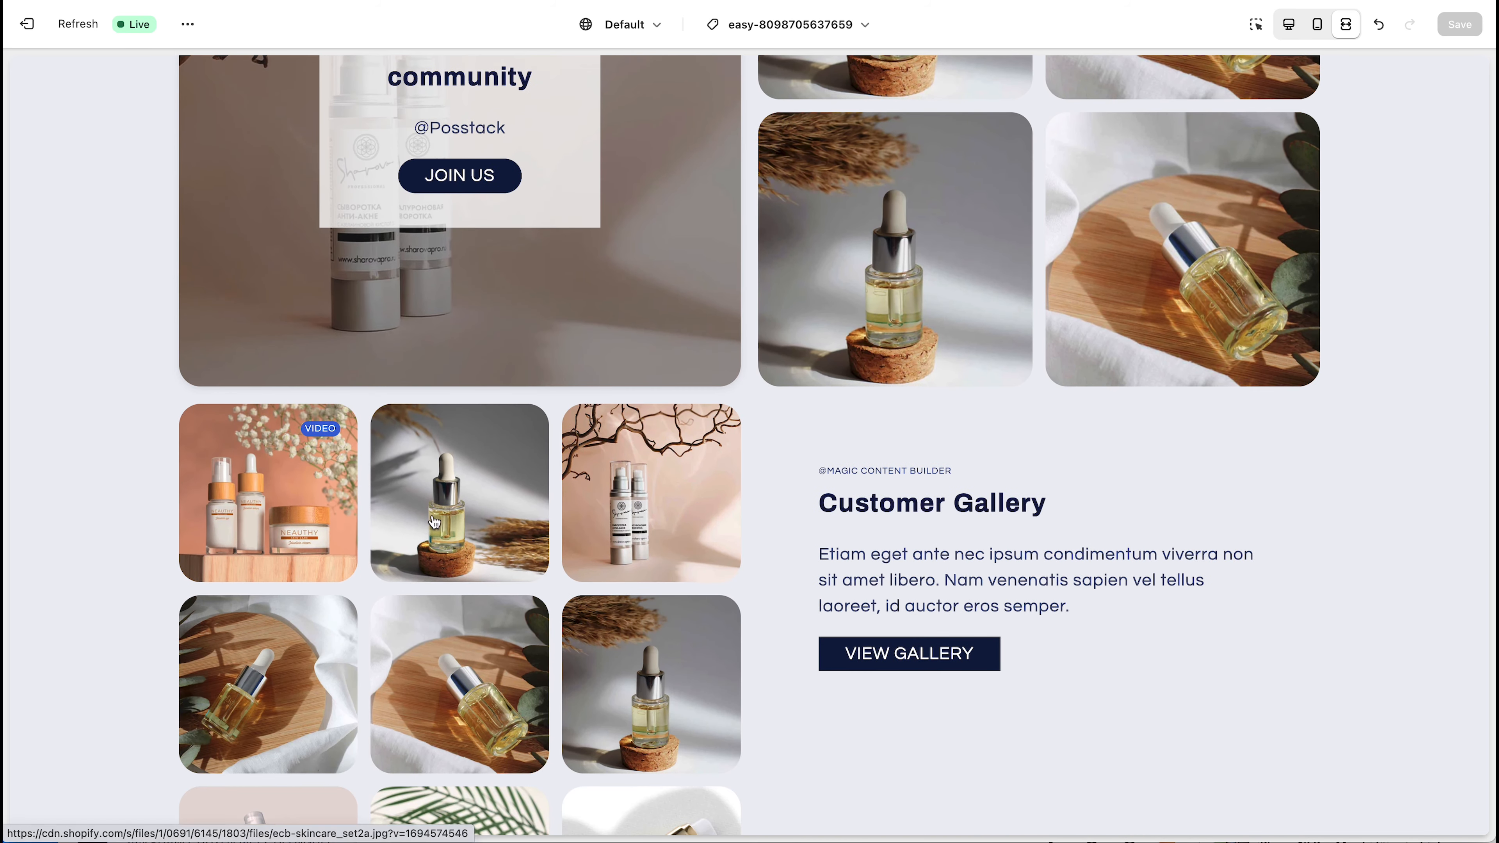
scroll(445, 456, "down", 4)
scroll(445, 456, "up", 11)
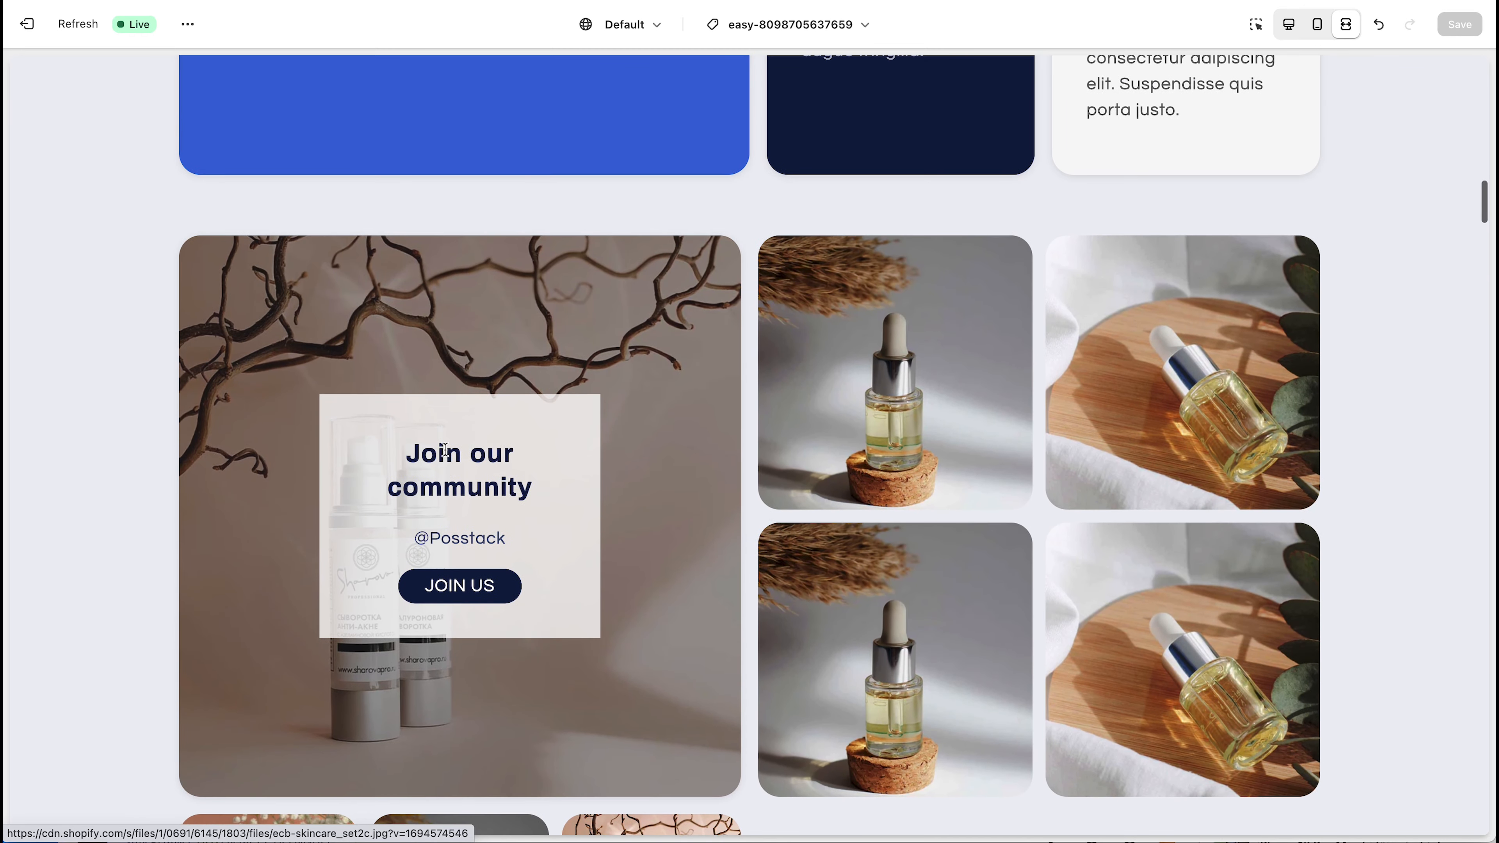
scroll(848, 367, "down", 8)
scroll(849, 366, "down", 11)
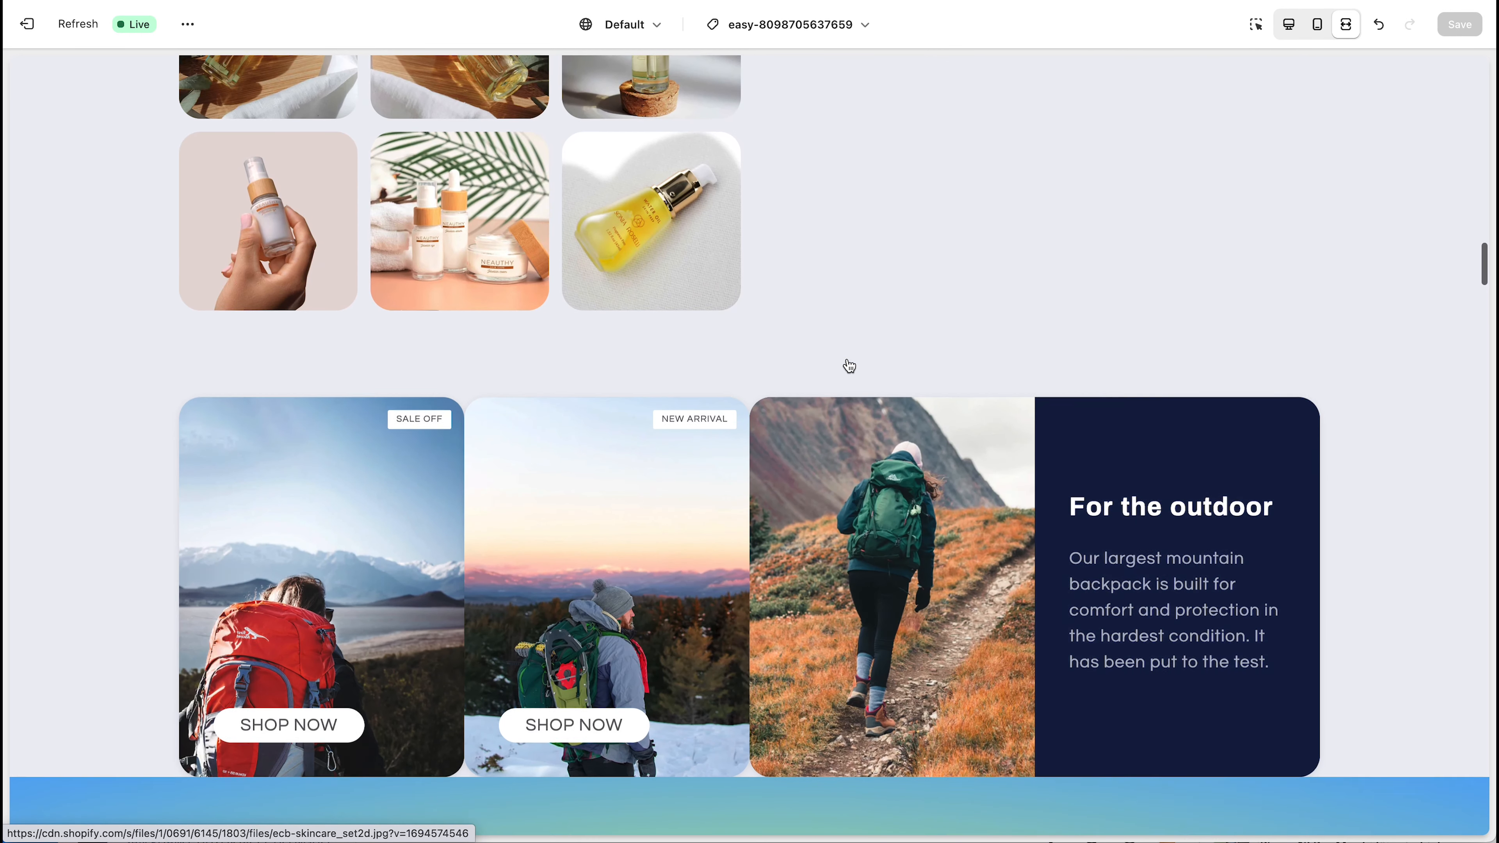
scroll(848, 366, "up", 20)
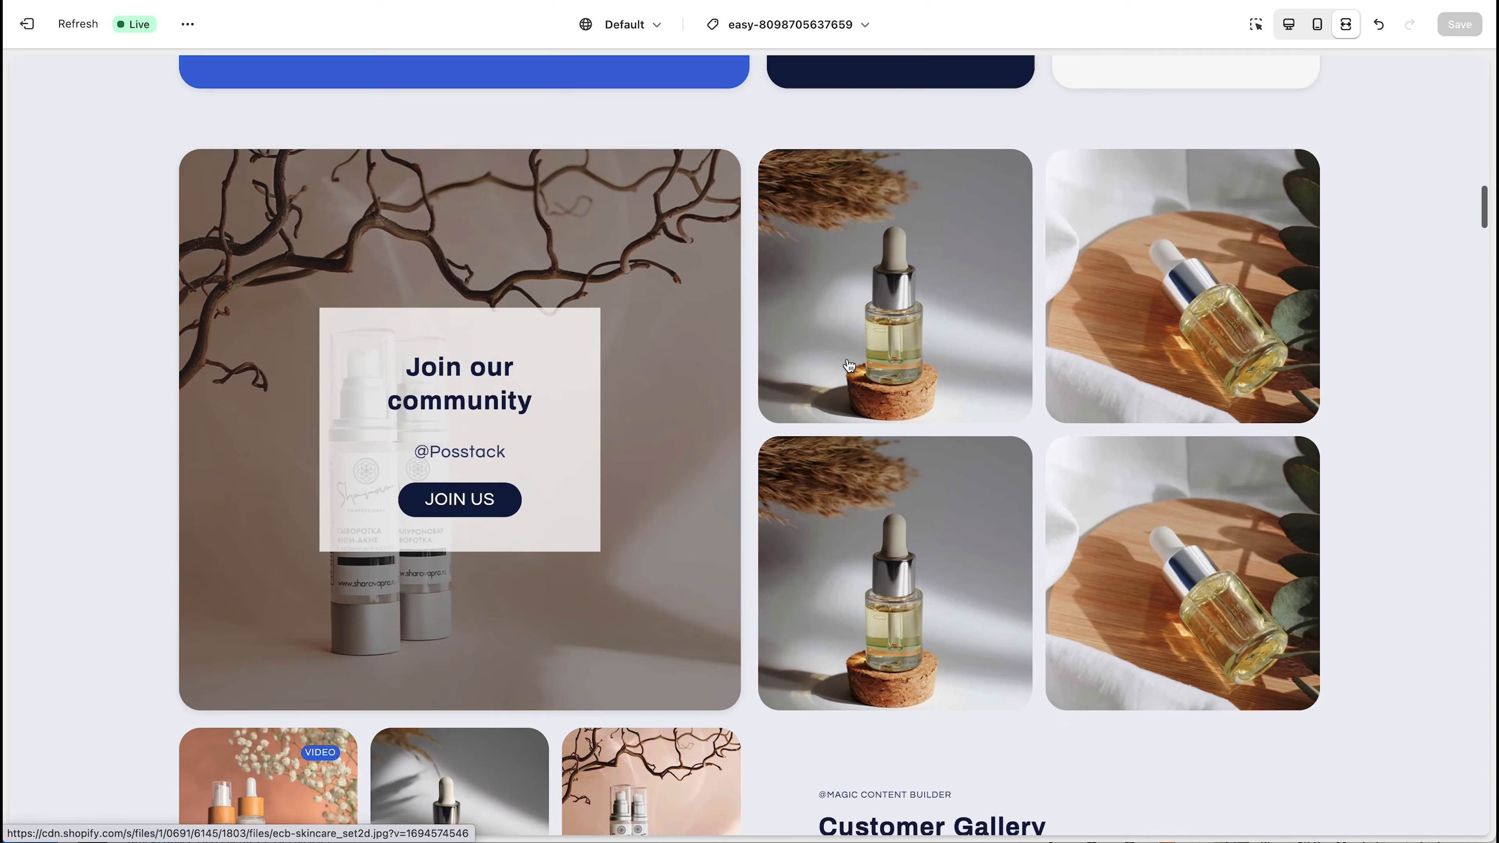
scroll(849, 367, "up", 15)
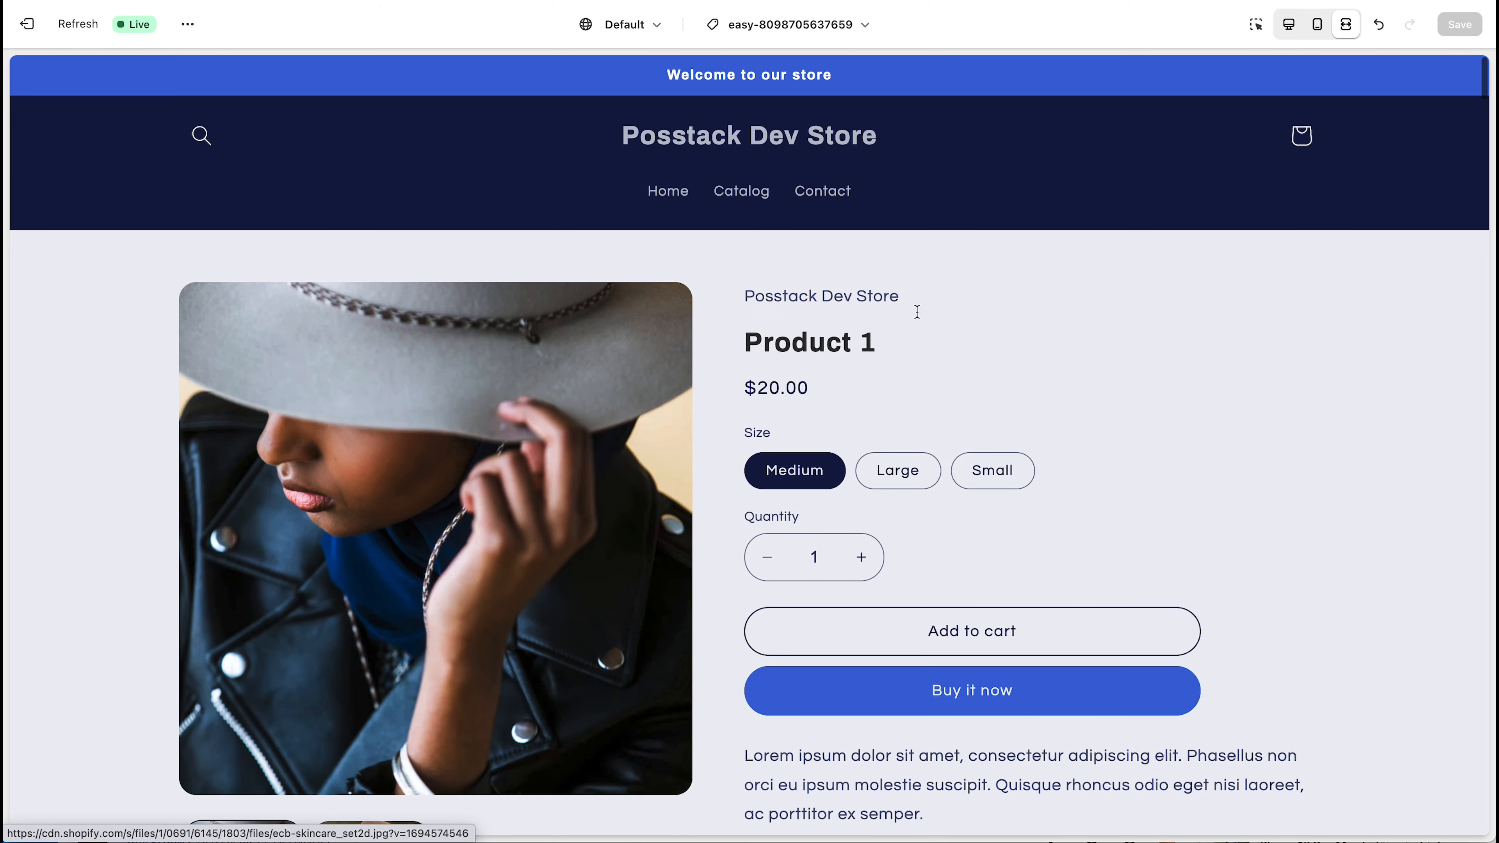